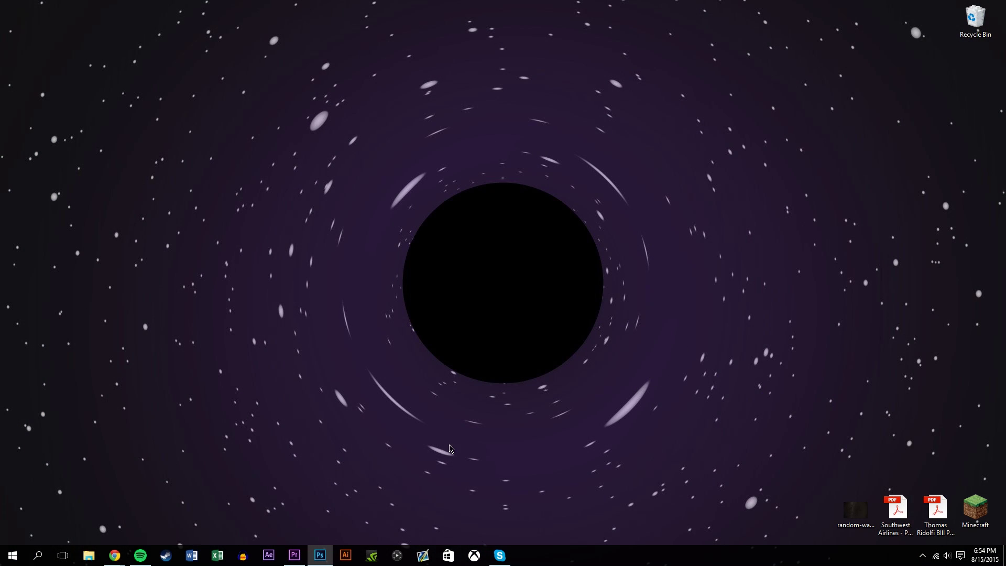
Launch After Effects CC 2015 from its taskbar icon
left_click(269, 555)
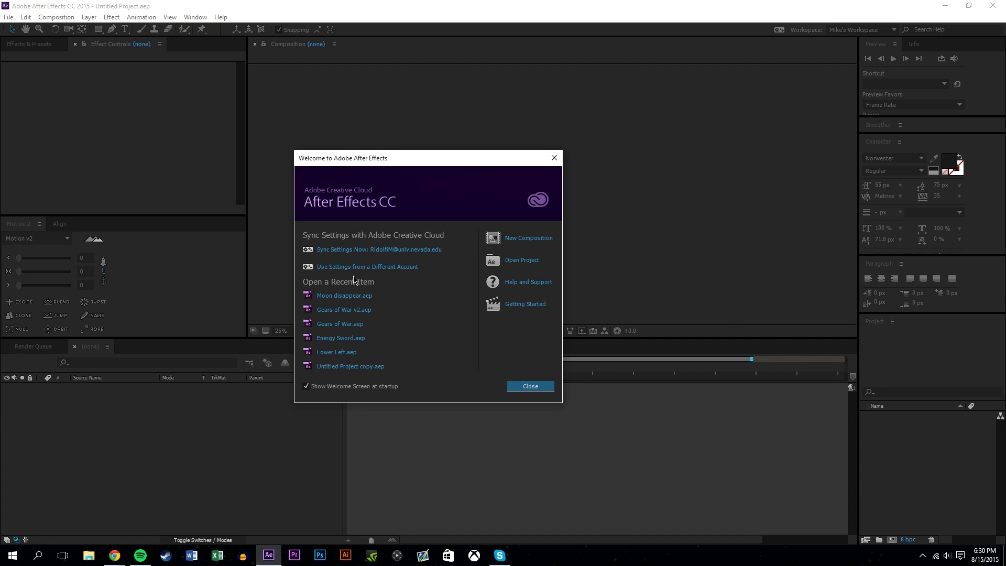
Create a 1920x1080, 59.94 fps composition 'Tutorial 004' lasting 0:00:10:00
left_click(522, 239)
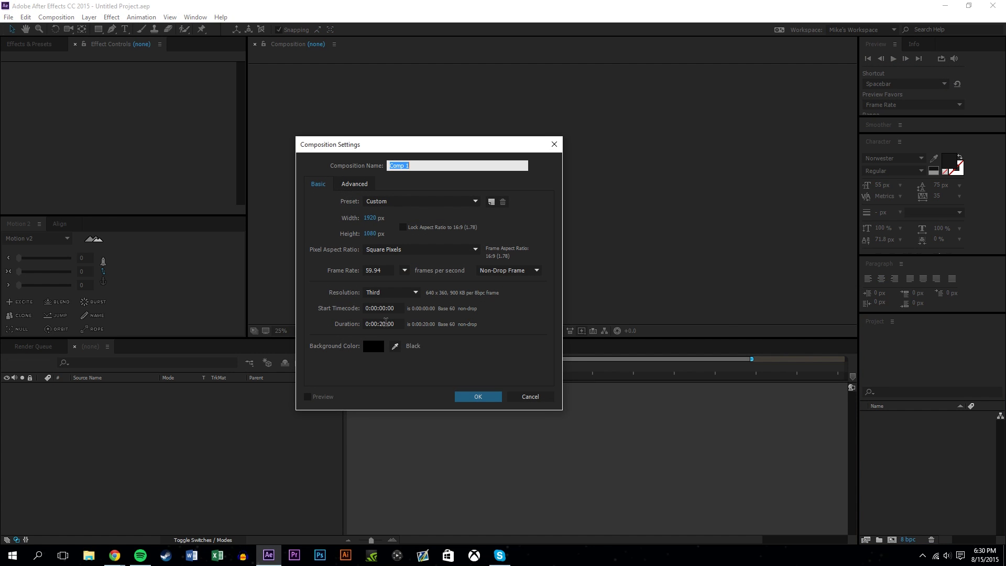
left_click(385, 323)
double_click(383, 324)
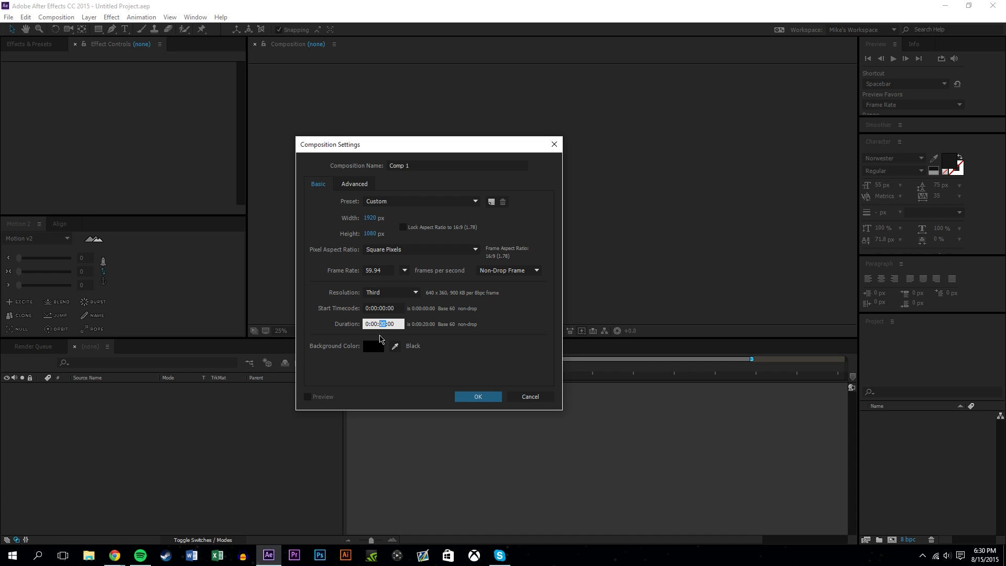
left_click(451, 166)
type("Tutorial 004")
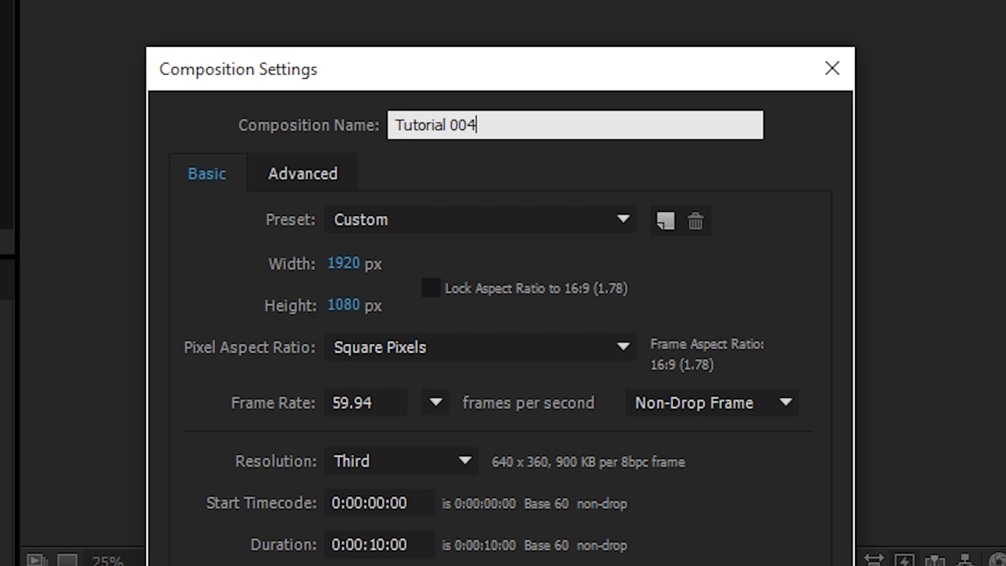
key("Return")
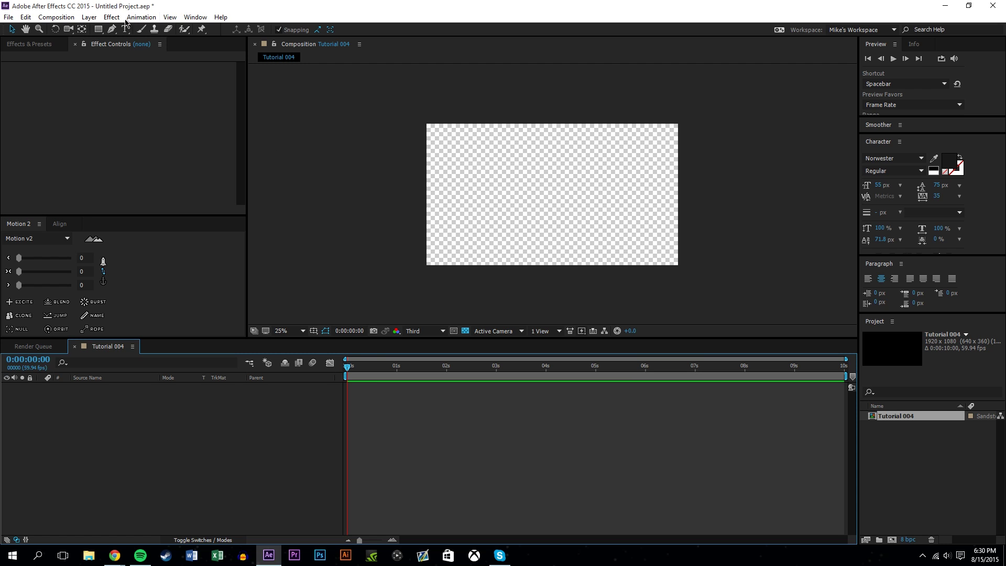
Add a dark gray solid layer coloured 131313
left_click(89, 17)
mouse_move(98, 30)
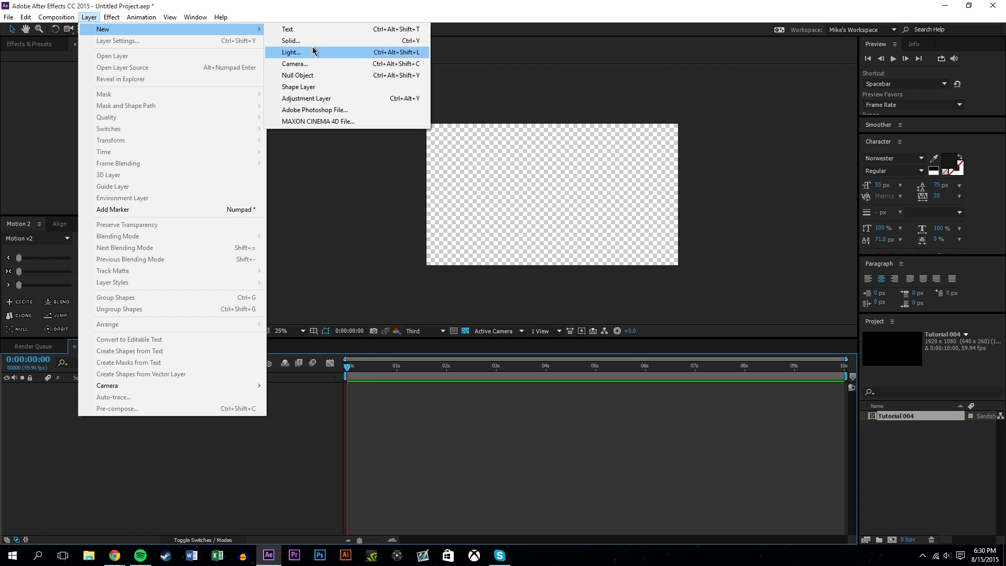
left_click(291, 40)
left_click(444, 423)
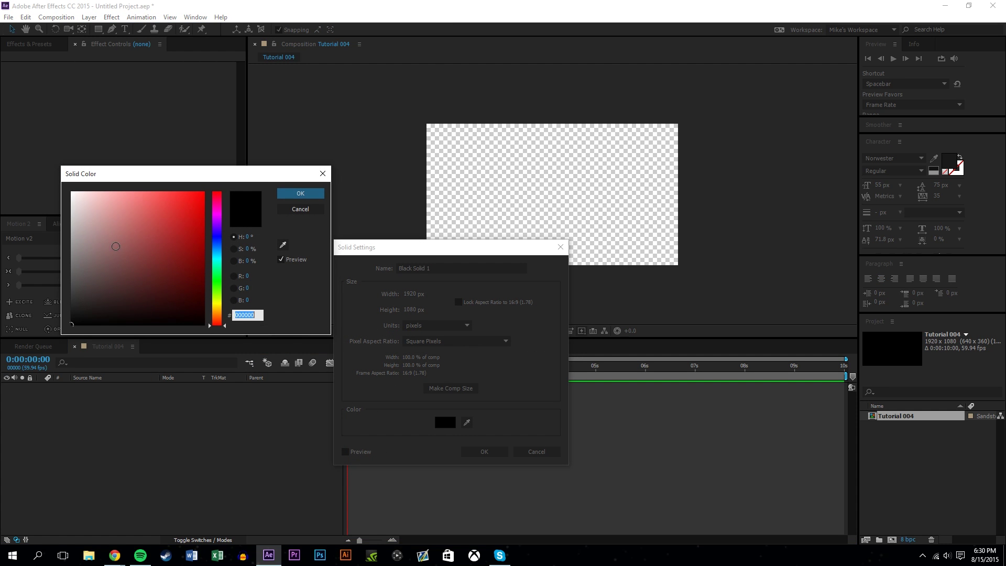
type("131313")
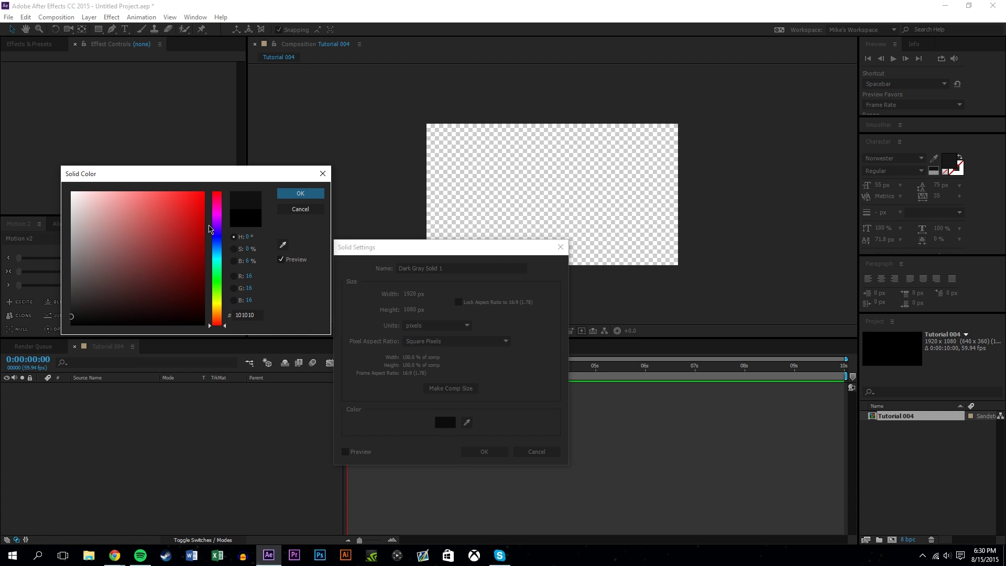
left_click(300, 194)
left_click(487, 454)
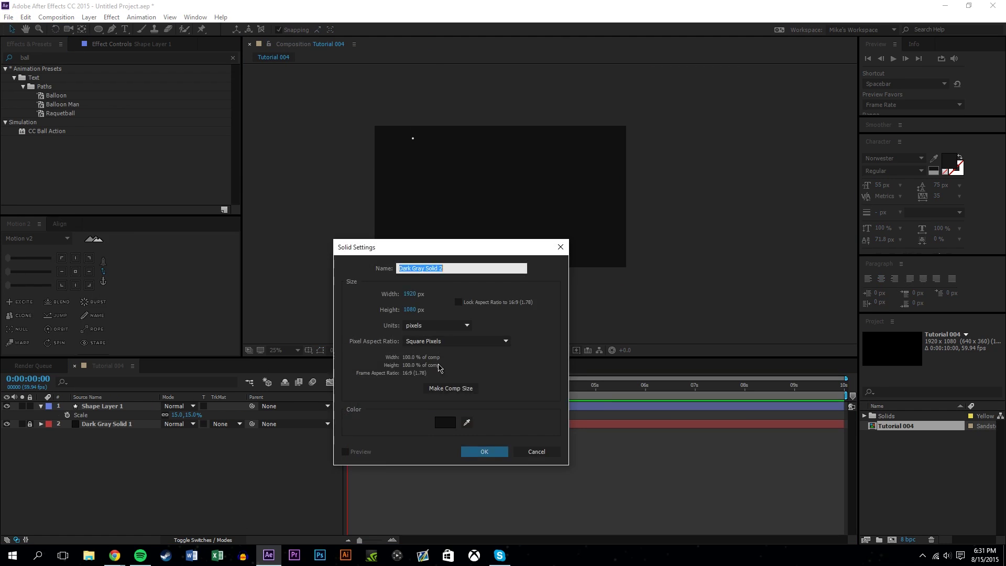
Add a White Solid 1 star layer, check its scale, and duplicate it
key("Return")
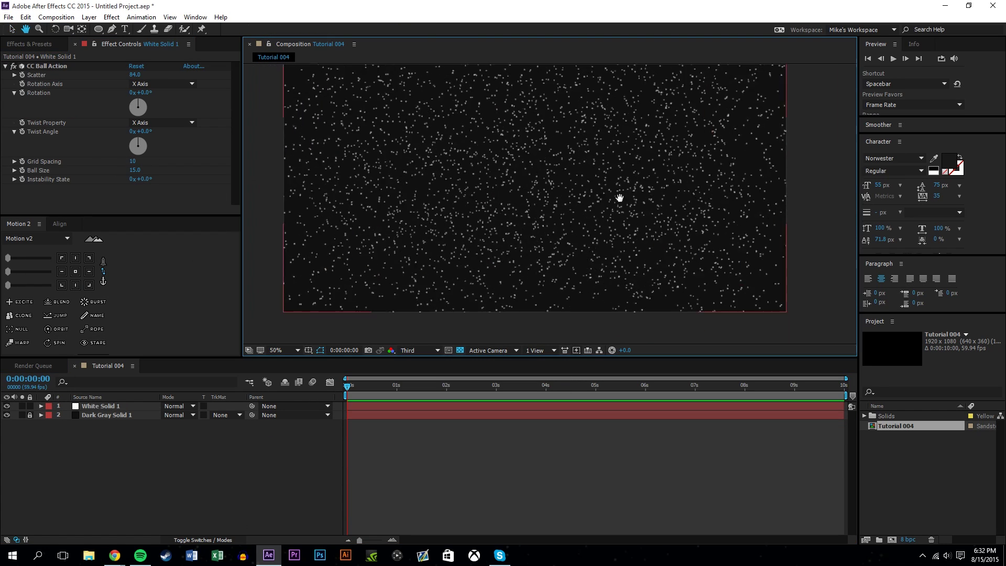
scroll(570, 202, "down", 1)
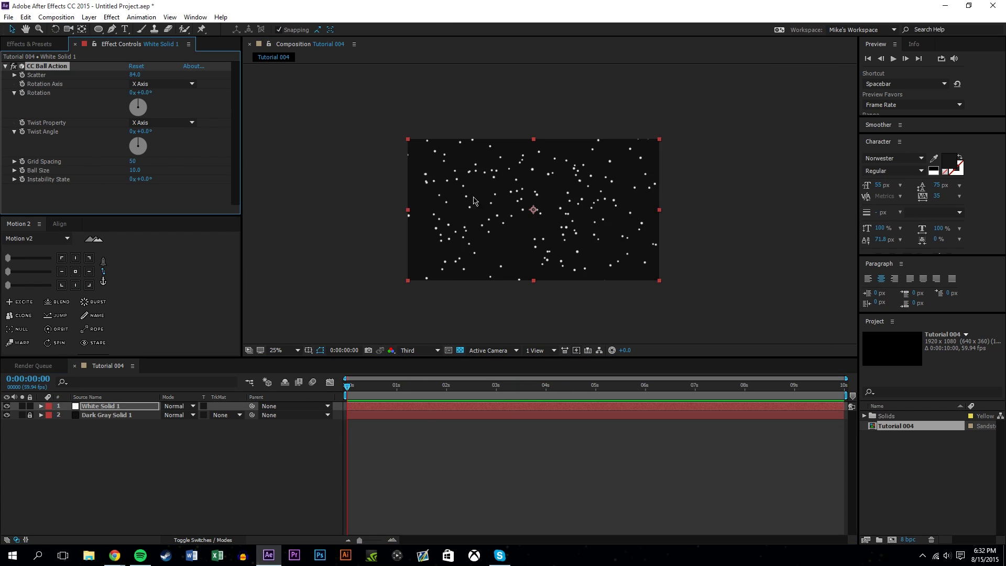
key("s")
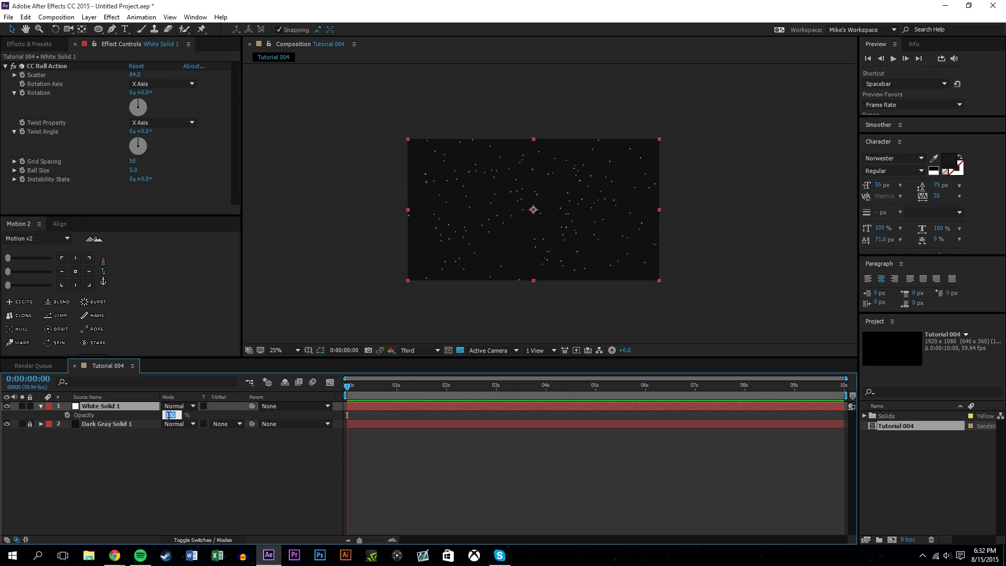
key("ctrl+d")
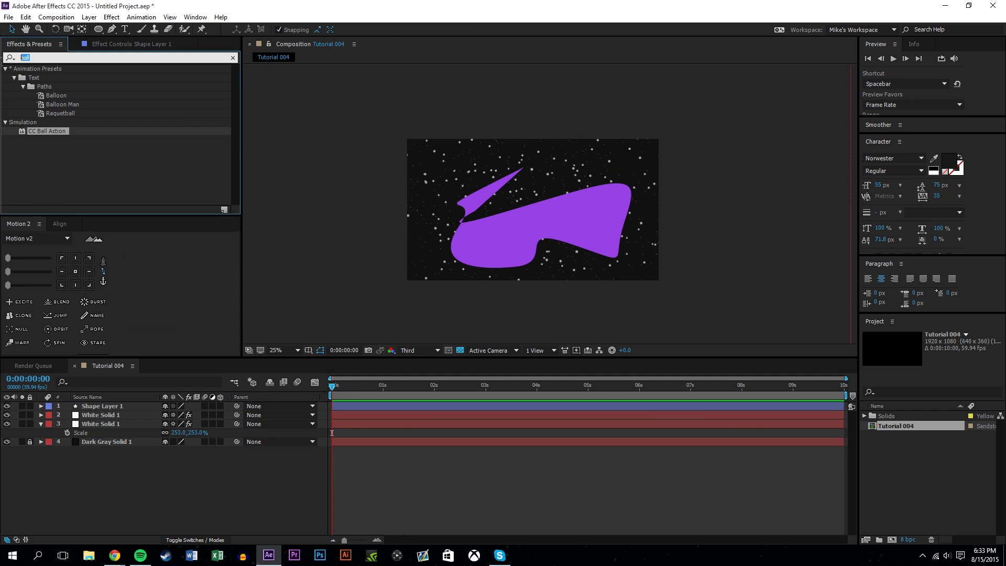
Blur the purple shape with Gaussian Blur and lower the second star layer's Scatter to 478.1
mouse_move(46, 179)
left_mouse_down()
mouse_move(142, 418)
mouse_move(105, 407)
left_mouse_up()
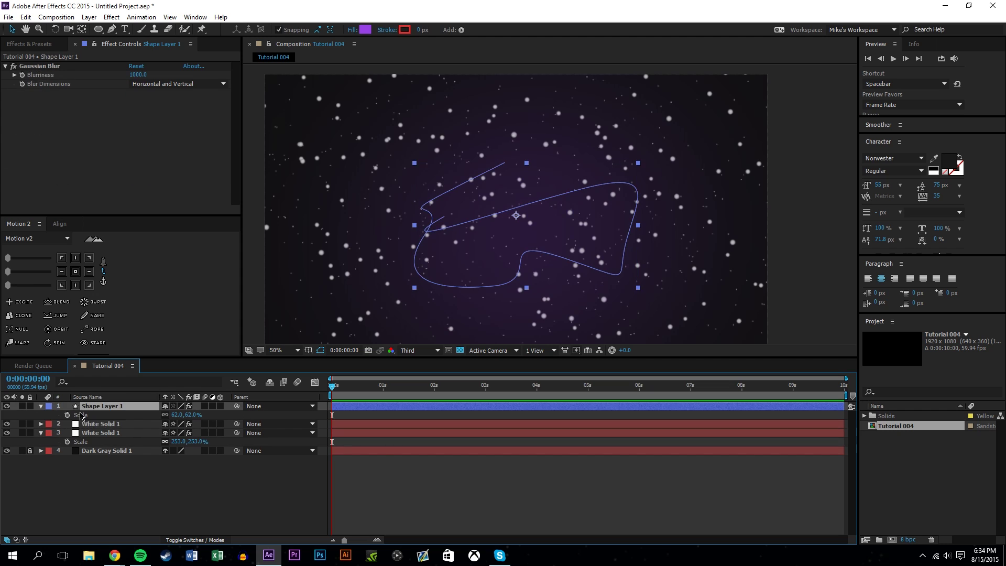
left_click(100, 423)
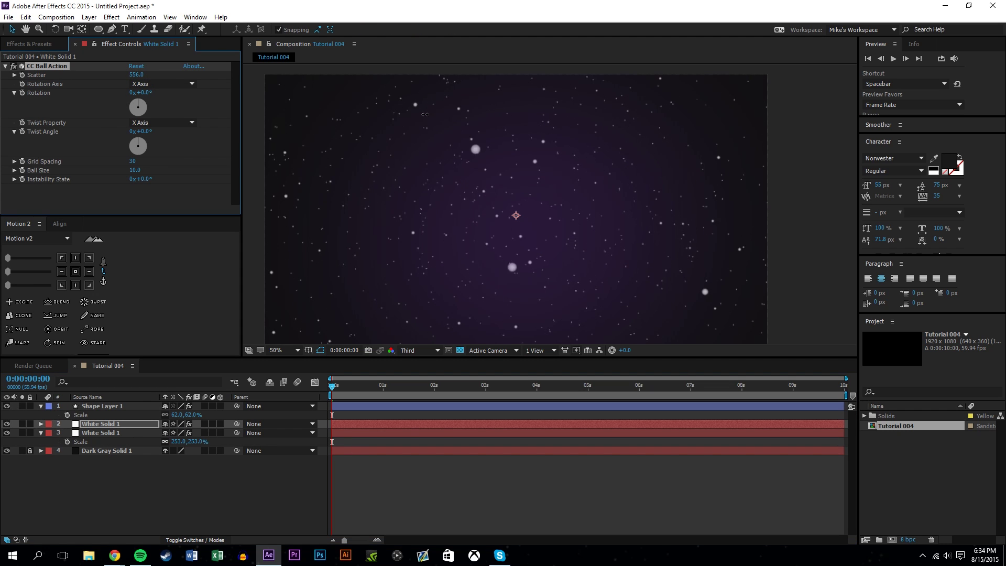
key("End")
left_click_drag(152, 75, 137, 75)
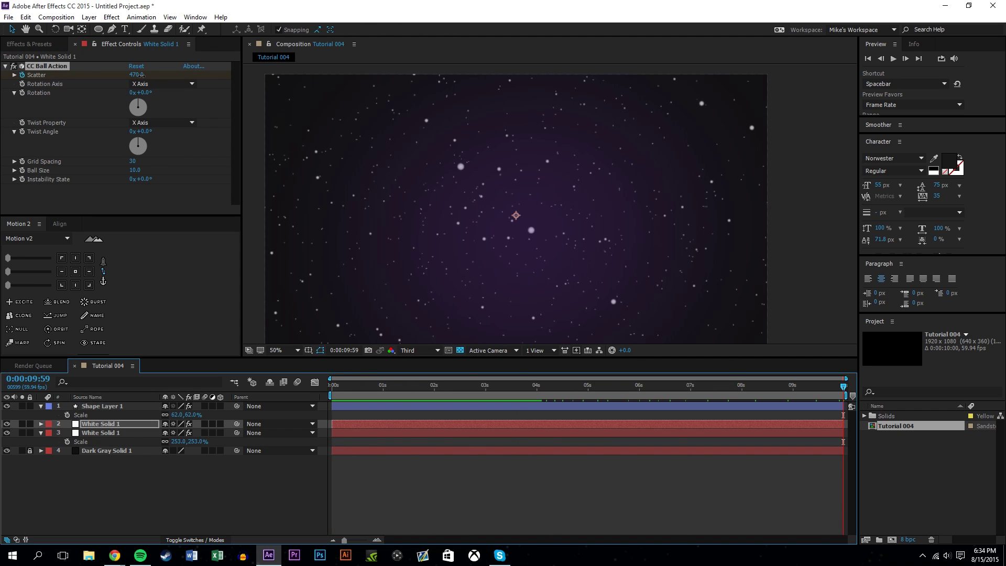
scroll(530, 233, "down", 1)
left_click(103, 474)
Pre-compose the four starfield layers into a comp named 'Background'
key("u")
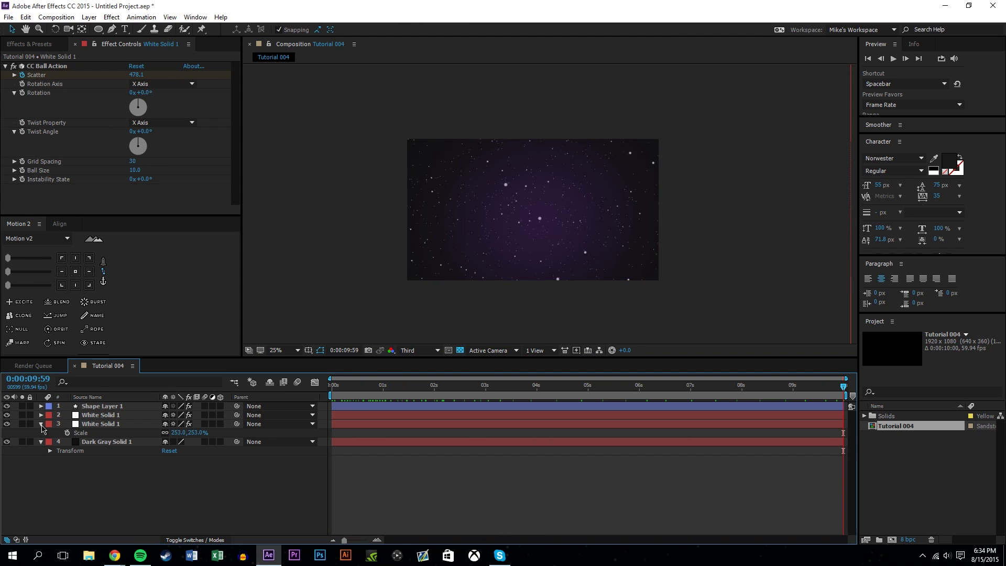
left_click(41, 433)
left_click(41, 433)
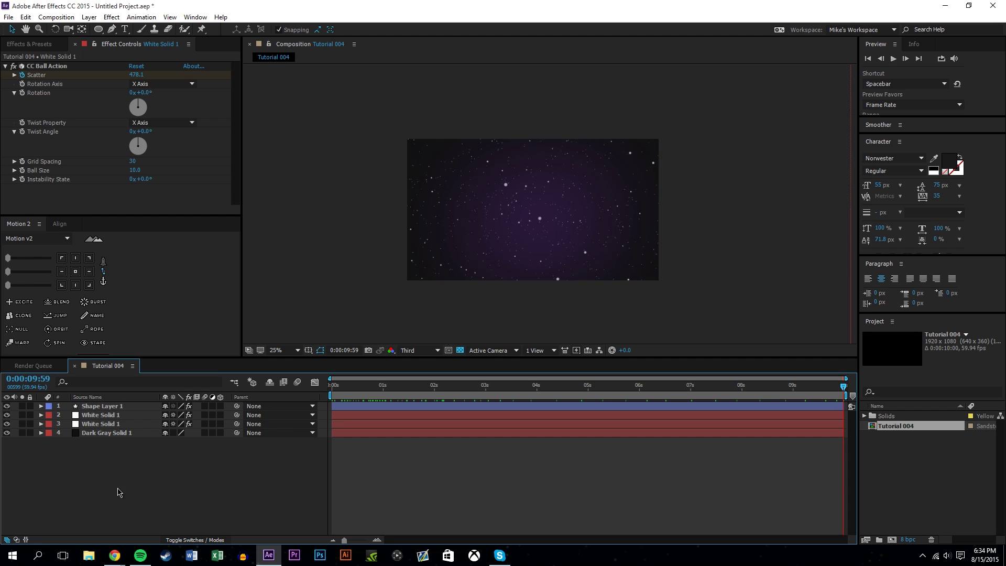
left_click_drag(117, 489, 98, 402)
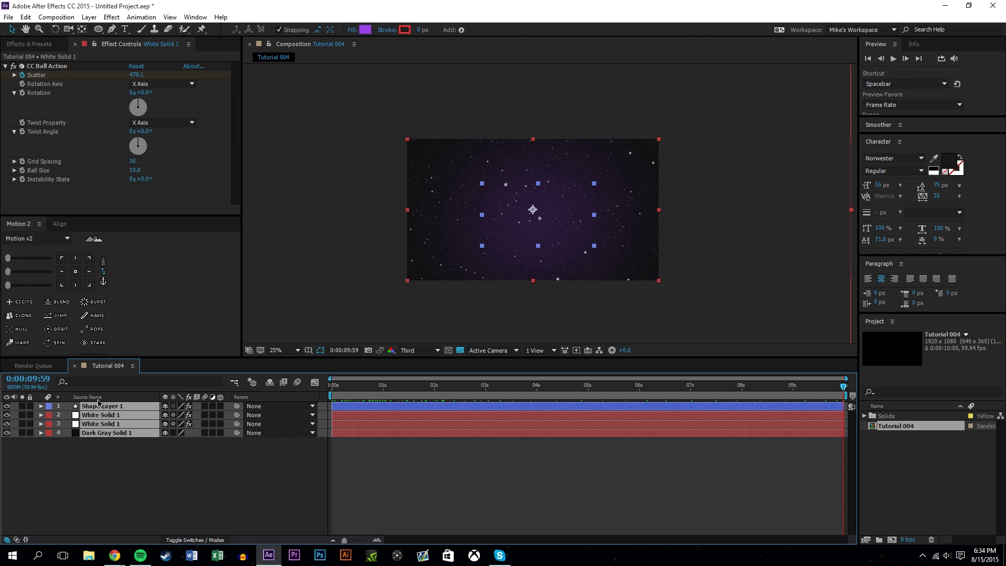
key("ctrl+shift+c")
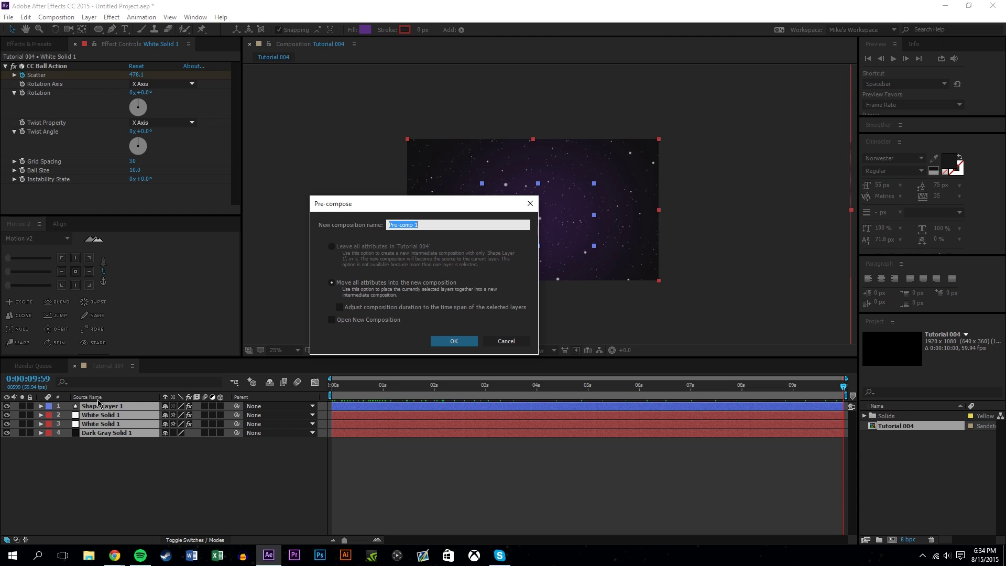
type("Background")
key("Return")
left_click(122, 471)
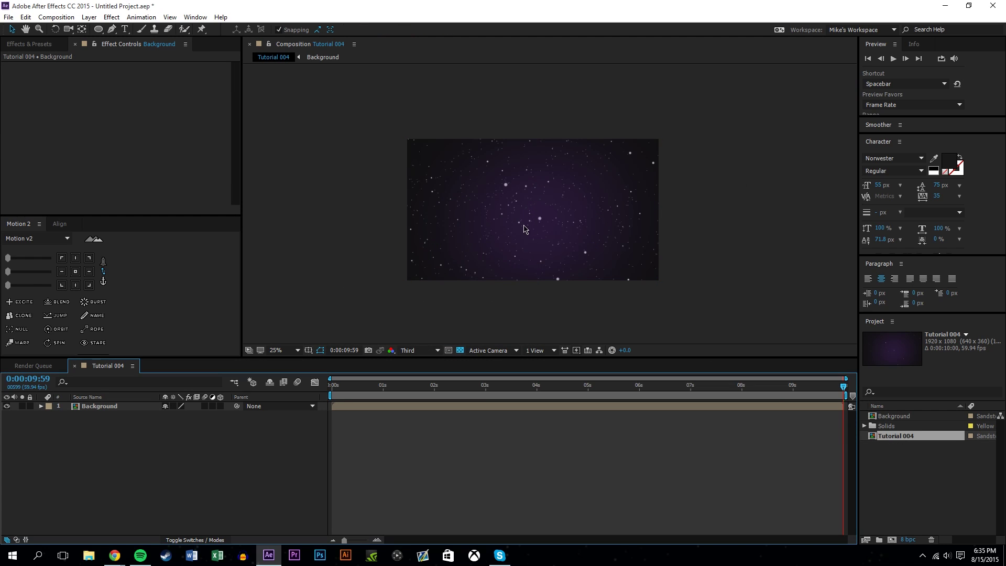
left_click(97, 30)
Draw a circle shape near the composition centre at 50% view zoom
left_click_drag(512, 191, 542, 220)
left_click(12, 29)
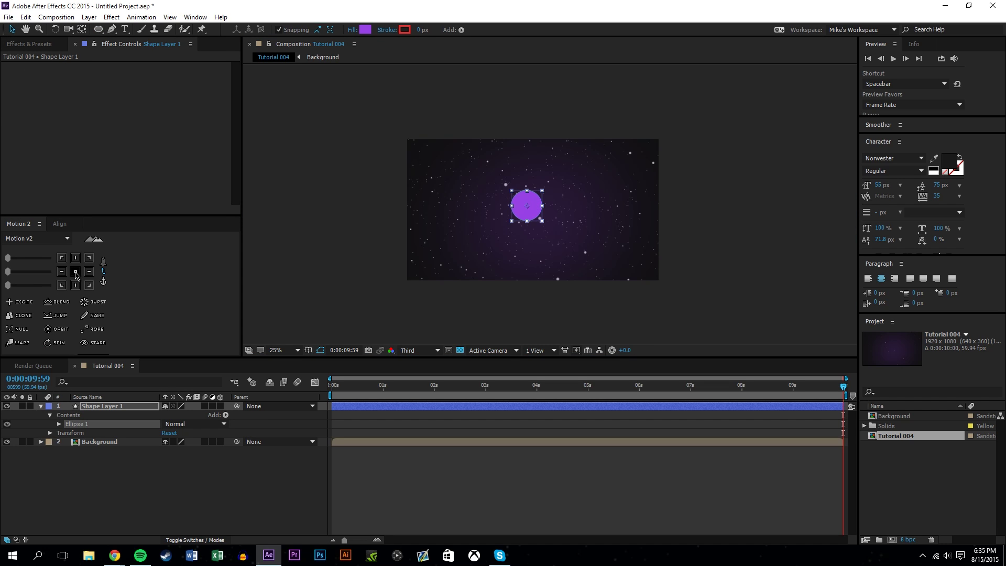
key("period")
key("period")
left_click_drag(654, 256, 678, 241)
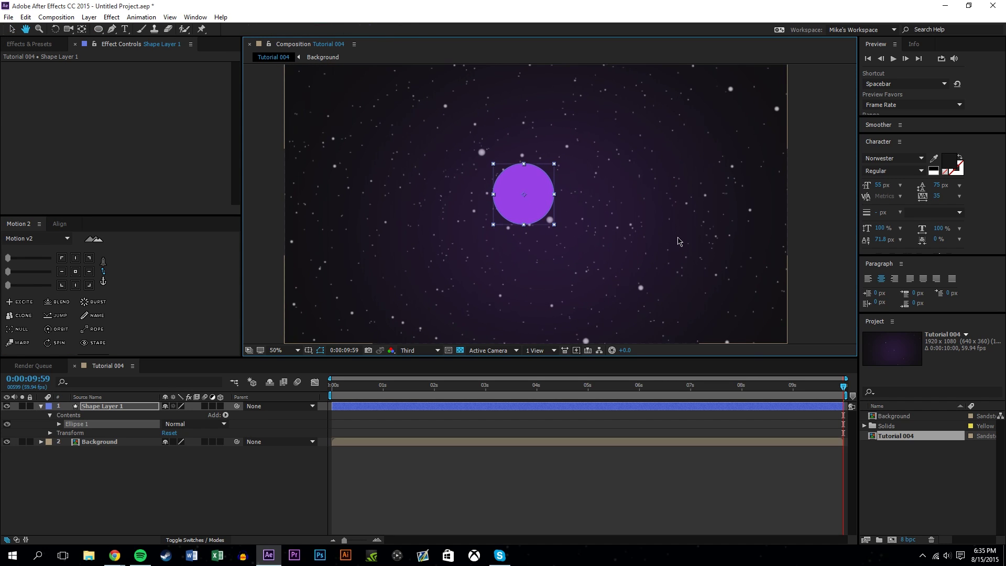
left_click(610, 202)
left_click(525, 196)
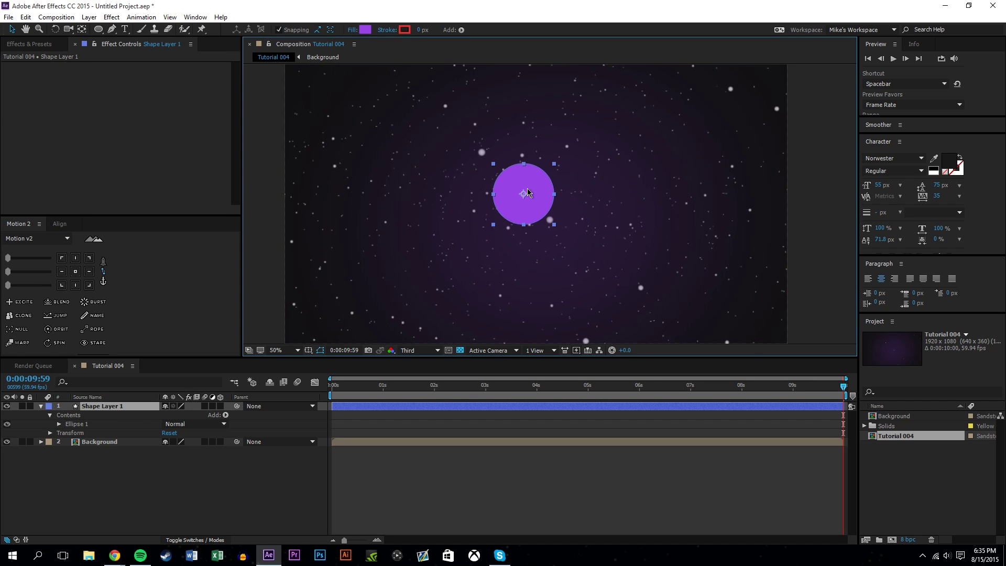
Make the circle's fill colour black (000000)
left_click(363, 29)
left_click_drag(105, 209, 3, 447)
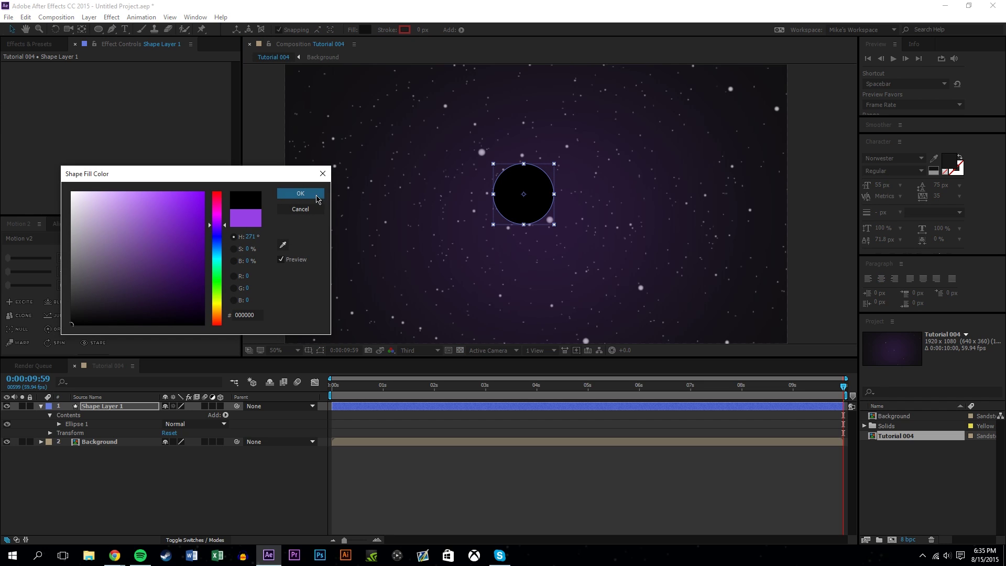
left_click(300, 193)
left_click(793, 202)
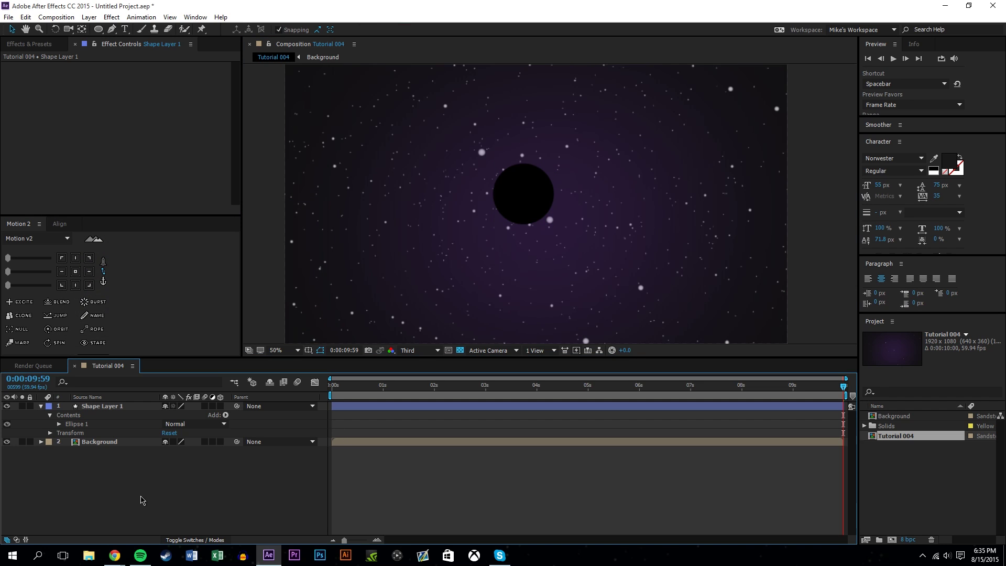
Scale the circle down to about 59%
left_click(519, 193)
key("s")
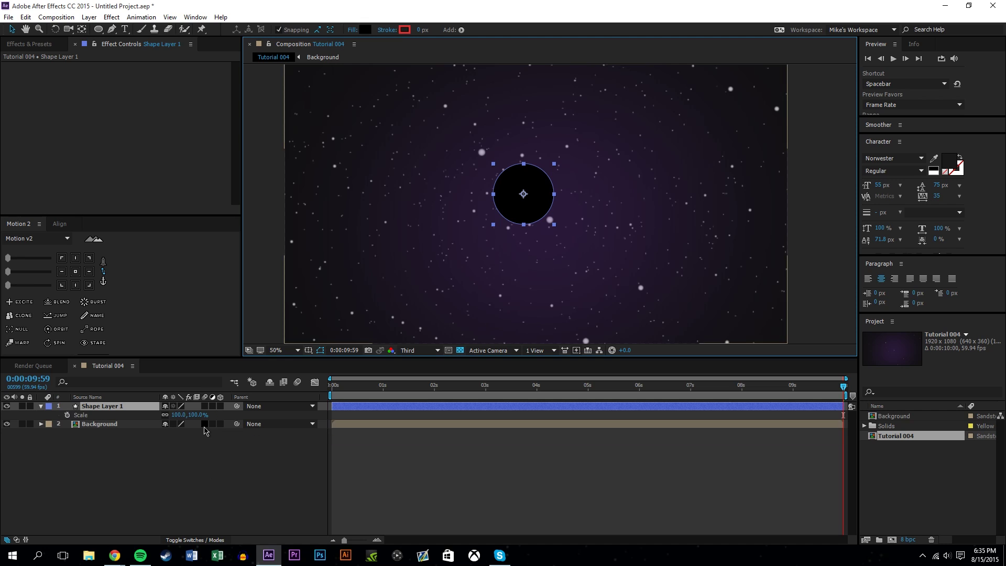
left_click_drag(200, 414, 183, 422)
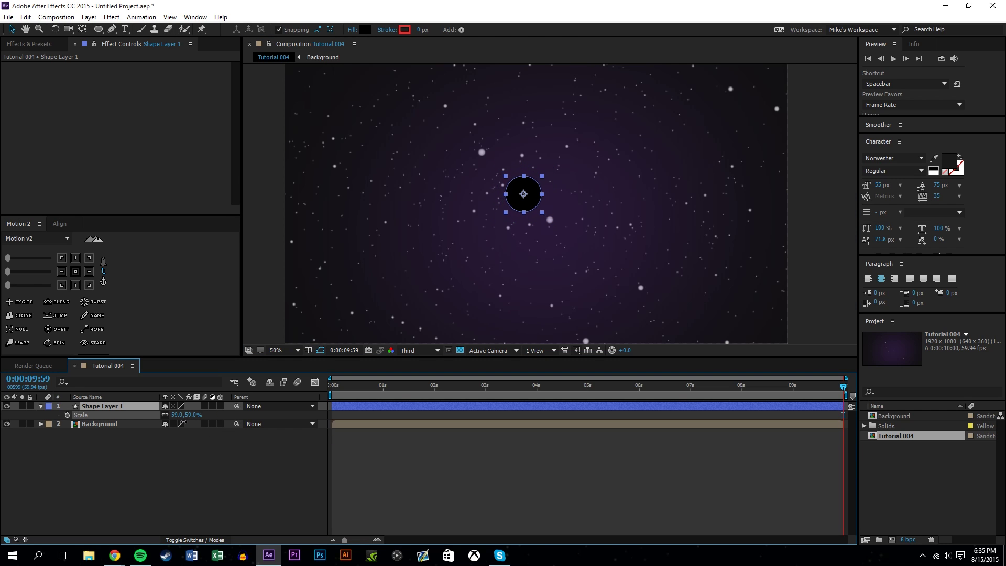
left_click(220, 465)
Centre the circle vertically and horizontally in the composition
left_click(518, 194)
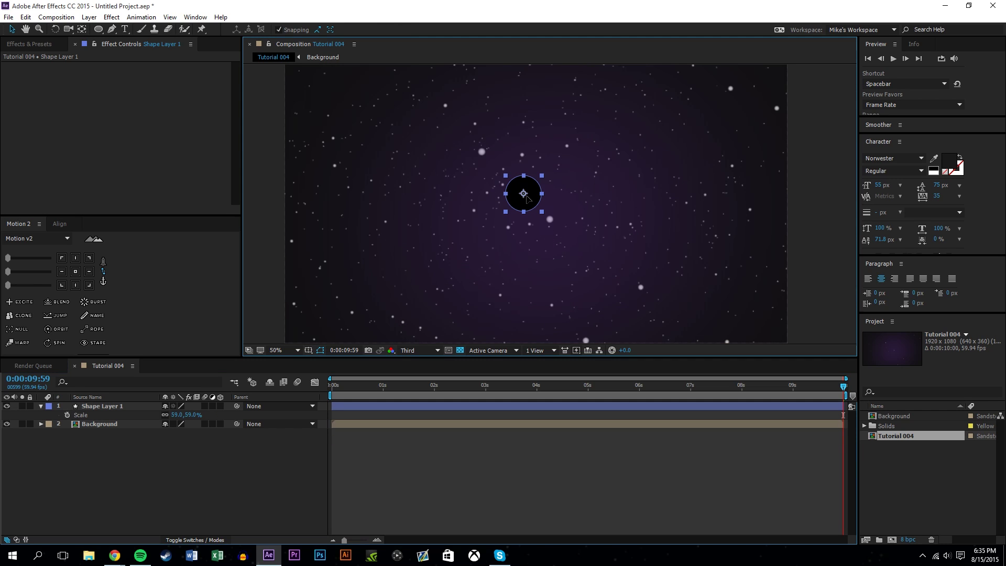
left_click(59, 224)
left_click(82, 251)
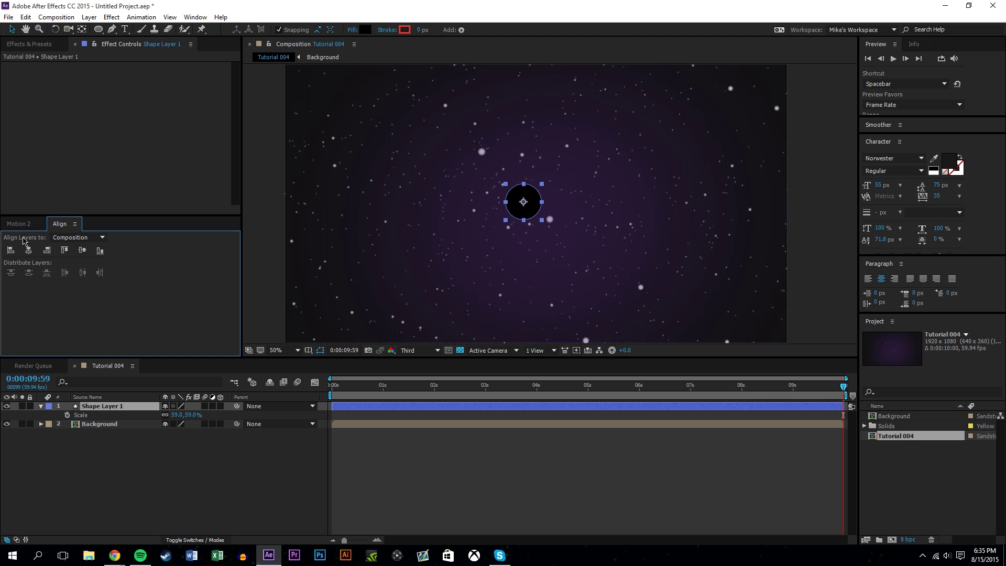
left_click(28, 250)
left_click(813, 191)
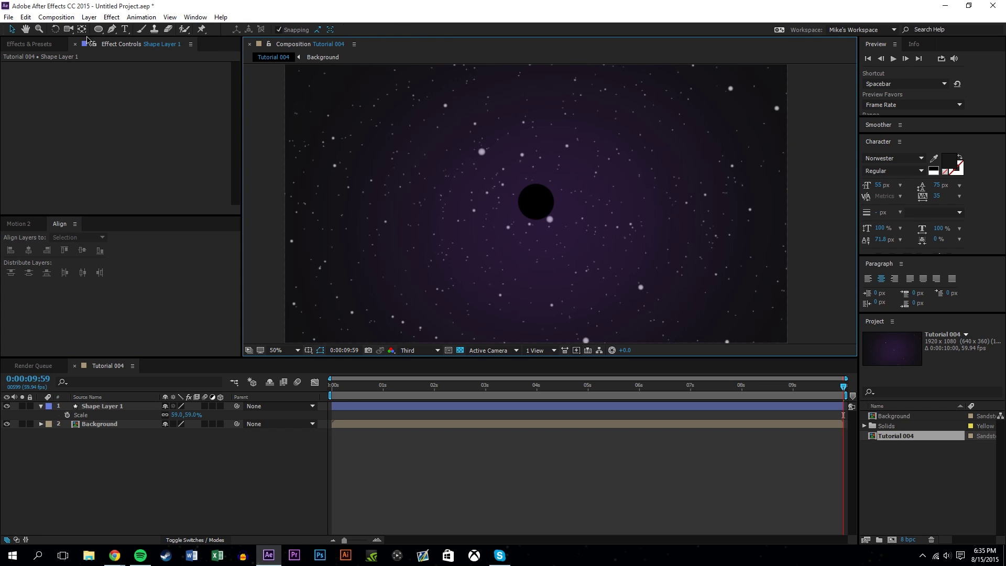
Search effects for 'flo' and apply CC Flo Motion to the Background layer
left_click(24, 45)
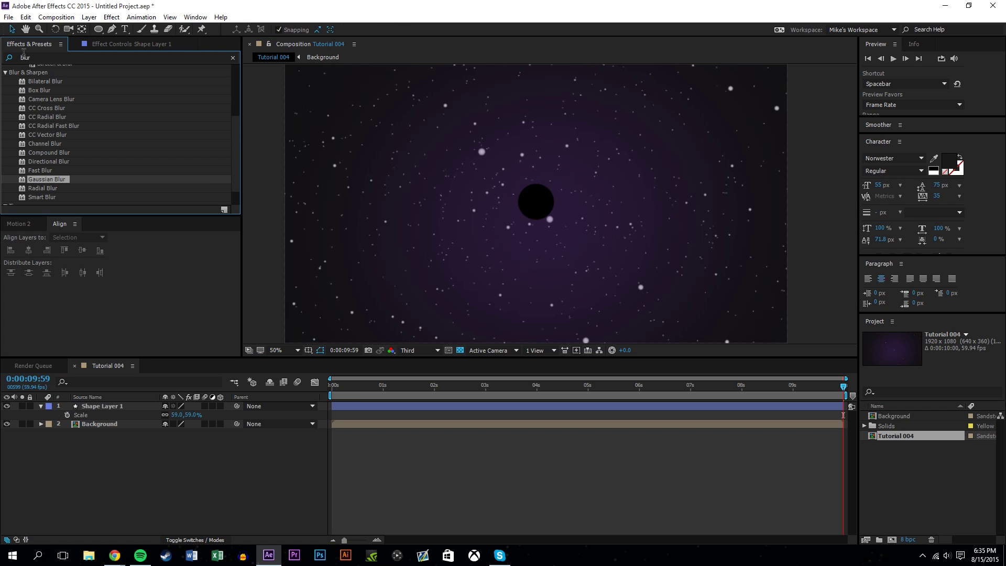
left_click(34, 57)
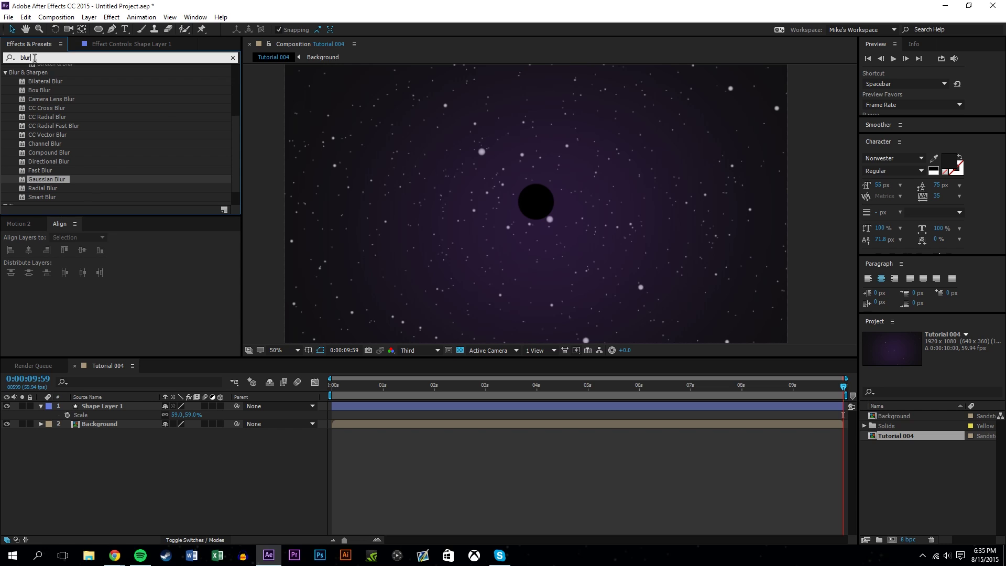
key("BackSpace")
key("BackSpace")
key("BackSpace")
key("BackSpace")
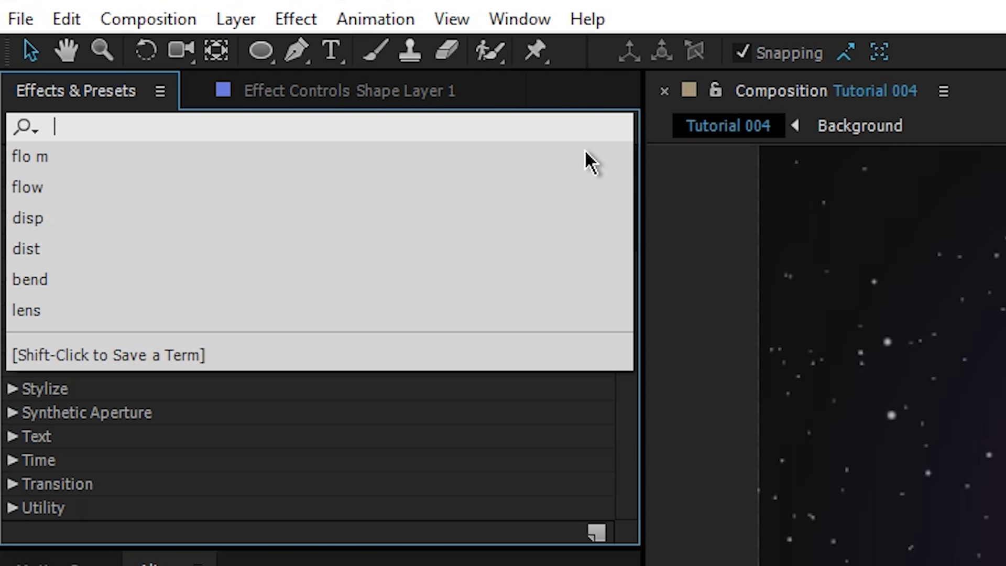
key("Escape")
type("flo")
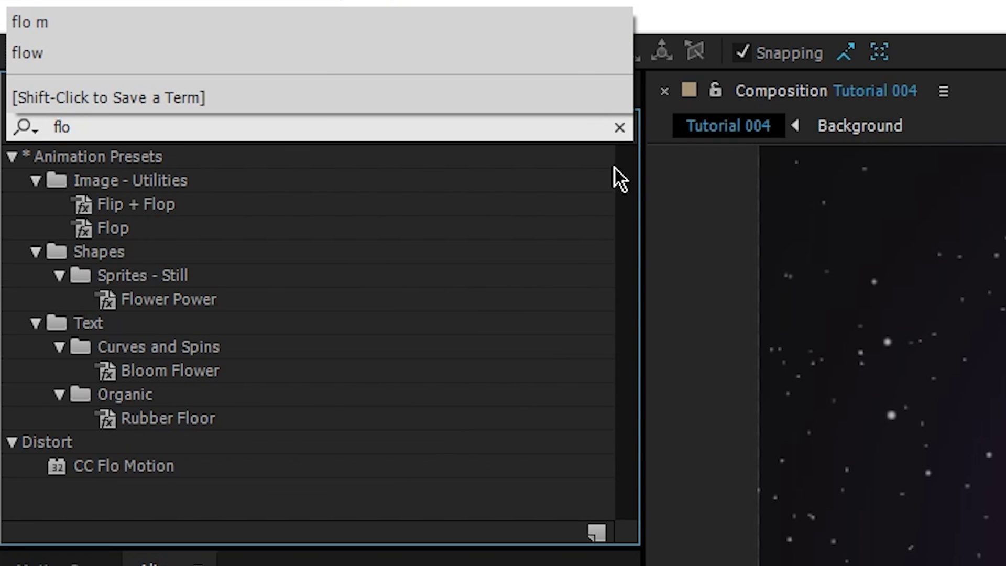
left_click(184, 491)
left_click(106, 467)
left_click_drag(107, 477, 111, 429)
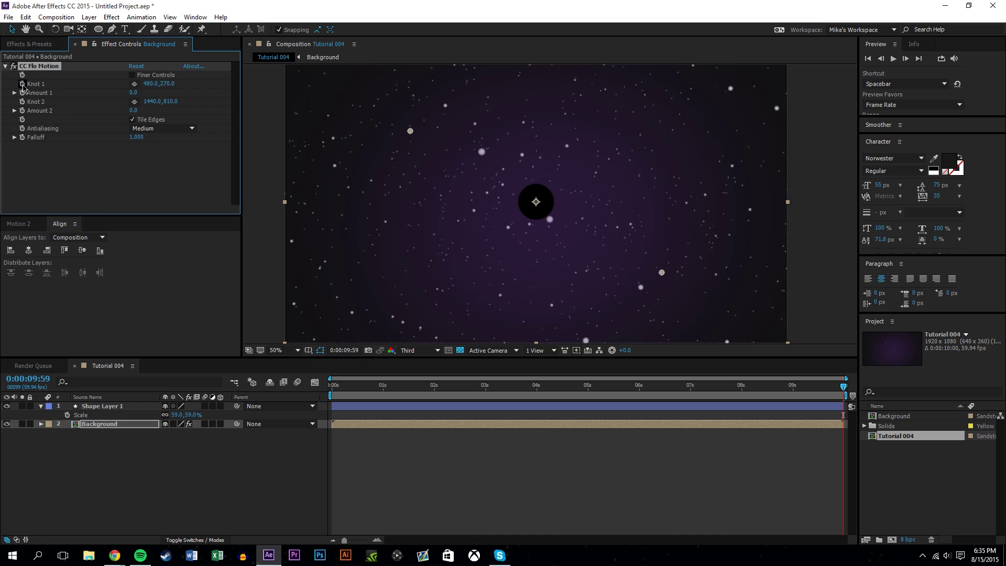
Place Knot 1 below-left outside the frame at -388,988 and clear its old keyframe
key("comma")
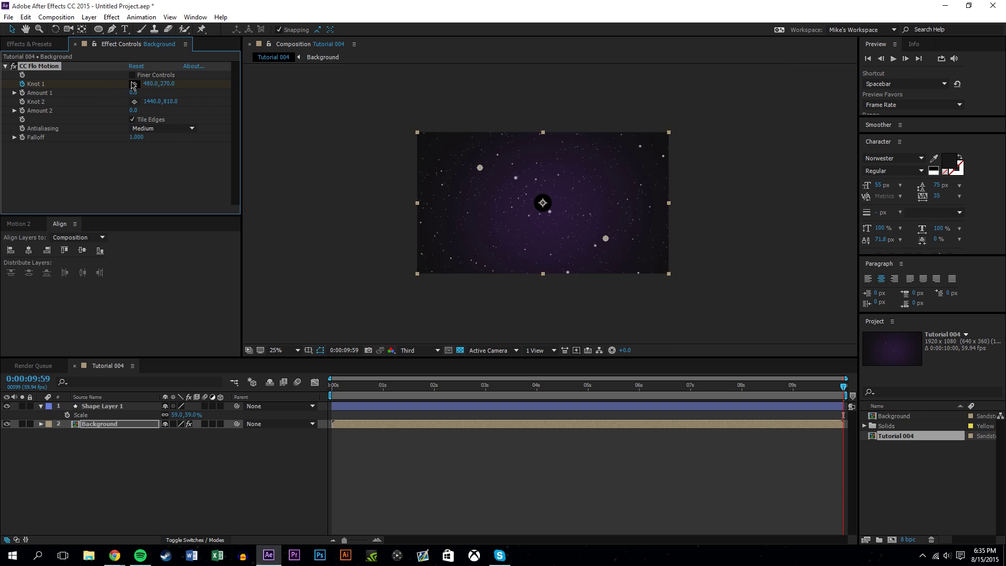
left_click(134, 83)
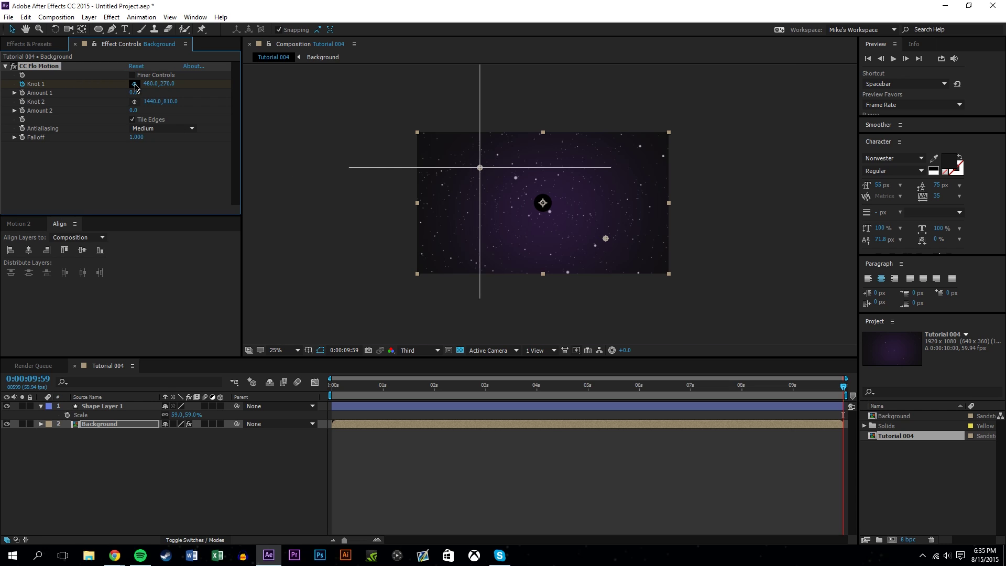
left_click(367, 262)
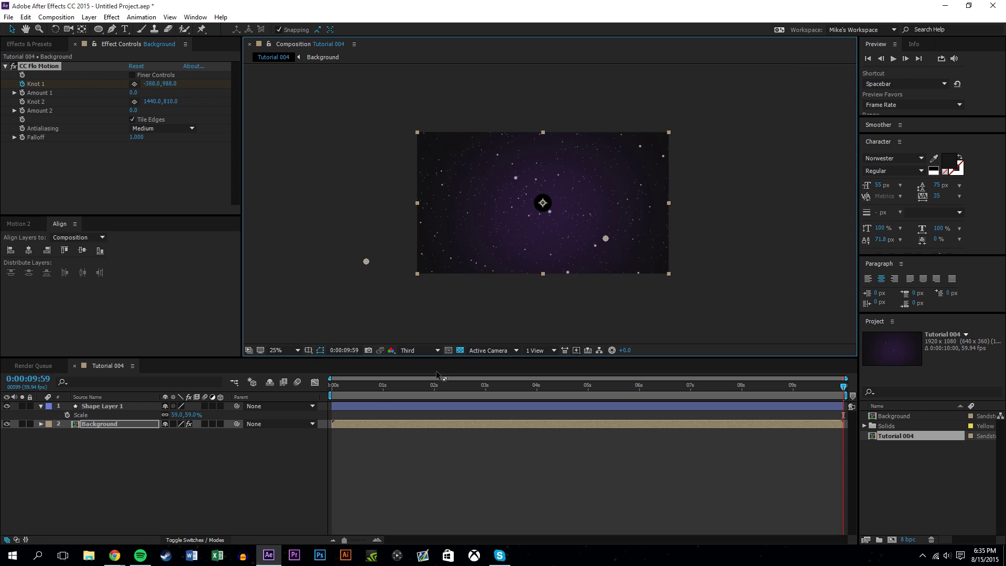
left_click_drag(344, 387, 302, 387)
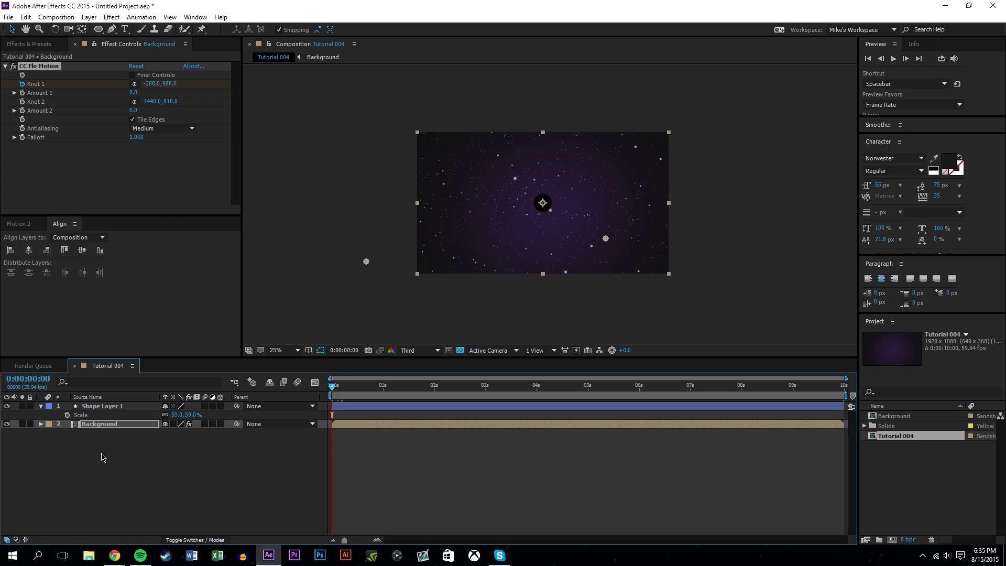
key("u")
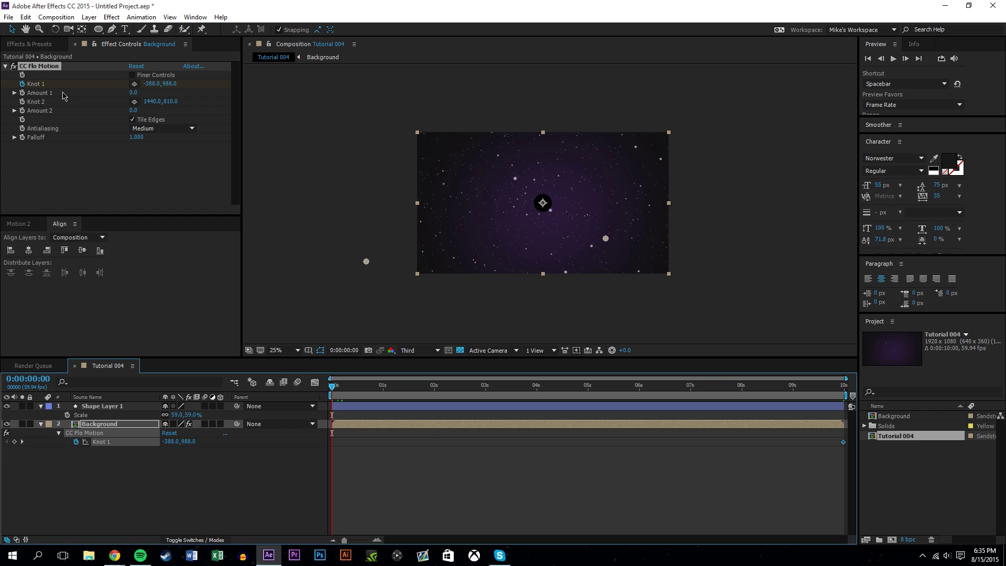
left_click_drag(332, 388, 937, 444)
left_click(16, 443)
left_click(443, 500)
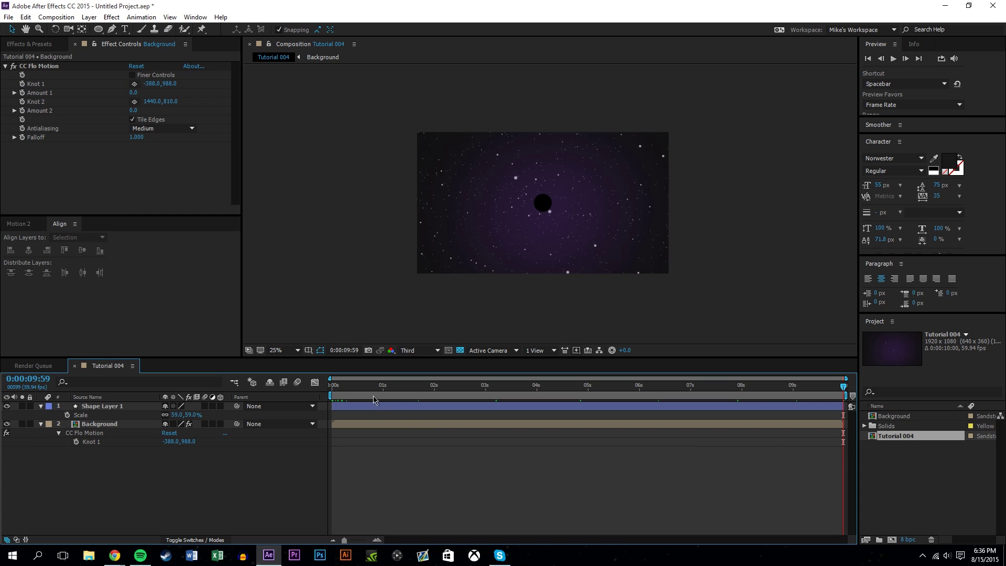
left_click_drag(378, 387, 332, 388)
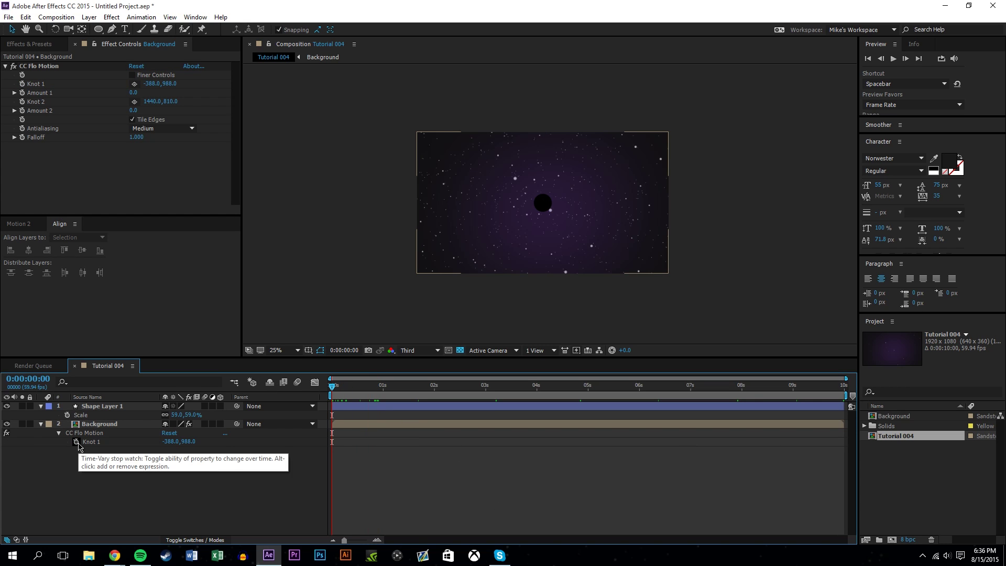
Keyframe Knot 1 at 0:00 and move it to 2120,20 at 9:59
left_click(22, 84)
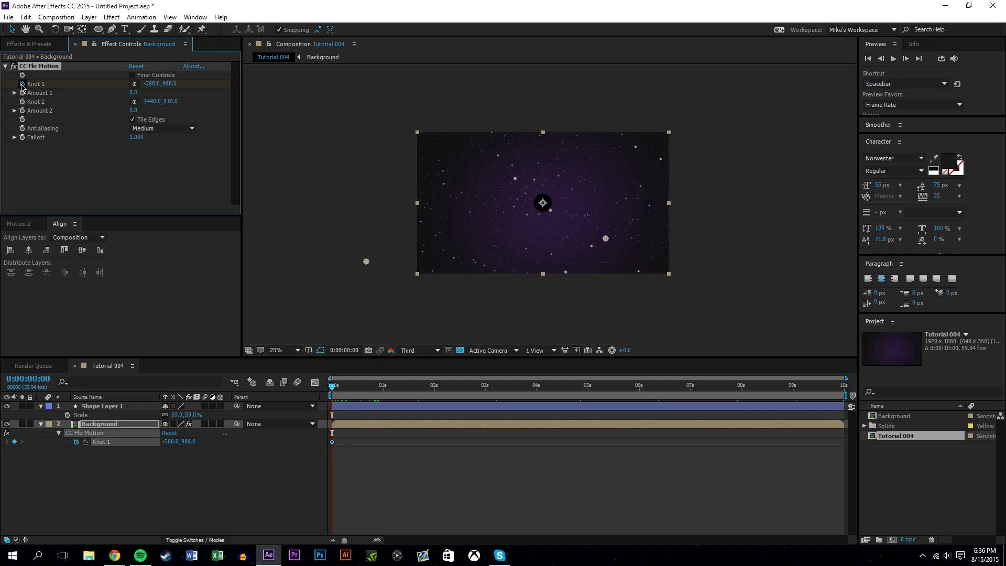
left_click_drag(380, 390, 844, 389)
left_click(134, 84)
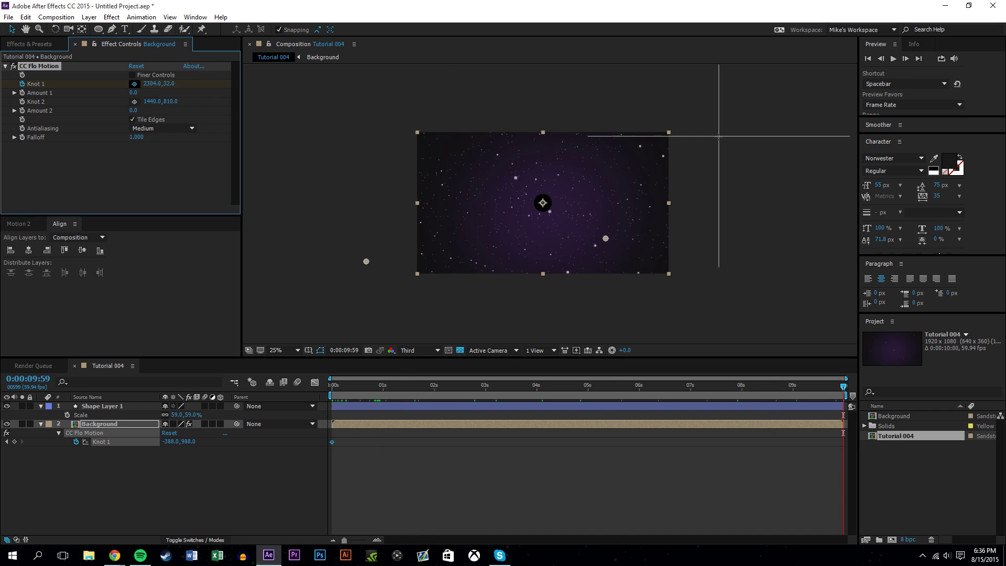
left_click(694, 135)
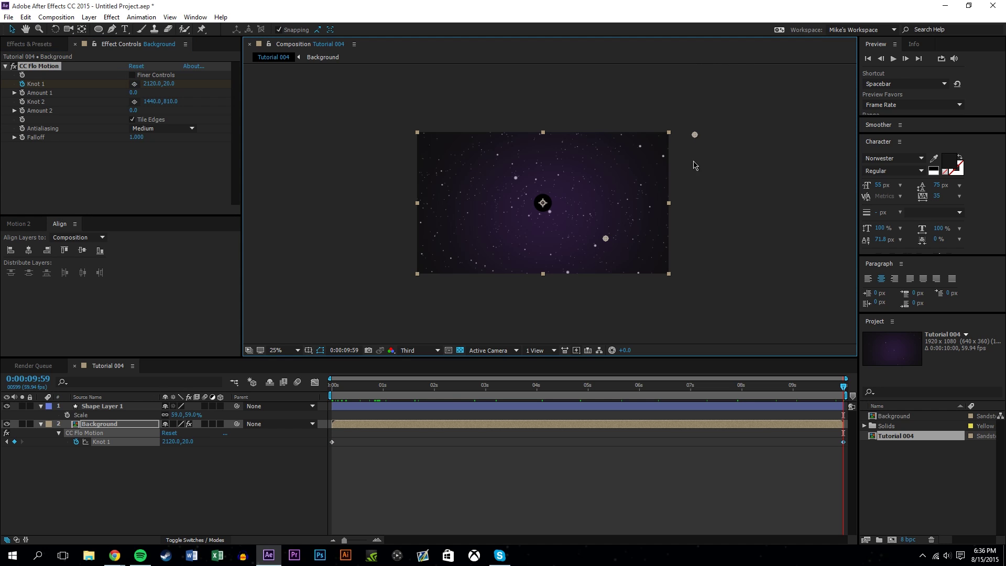
left_click(563, 509)
left_click_drag(843, 389, 336, 388)
left_click(456, 386)
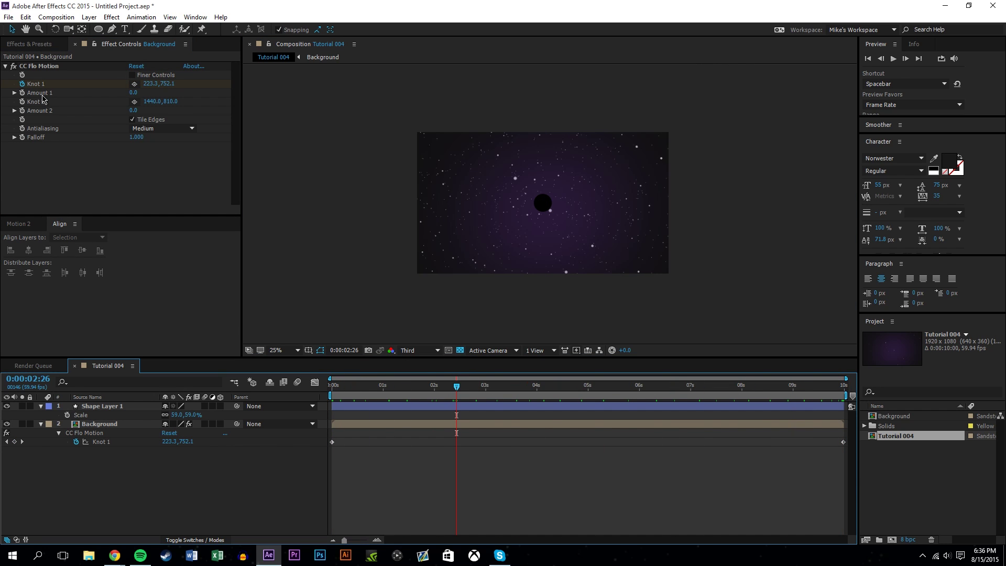
Test larger Amount 1 values, settle on -8.0, and scrub to preview the warp
left_click_drag(134, 94, 141, 93)
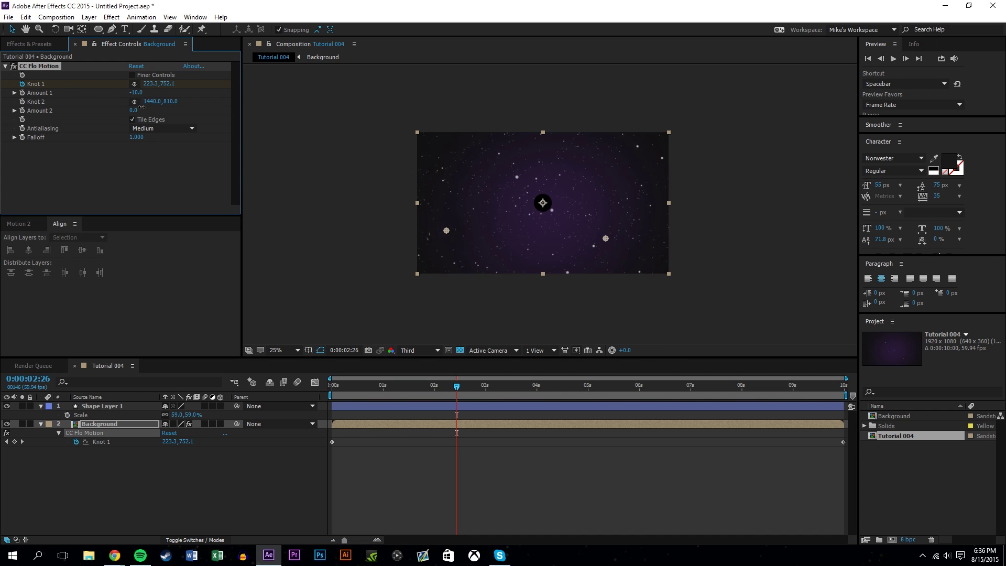
left_click_drag(118, 123, 403, 127)
left_click_drag(474, 137, 540, 145)
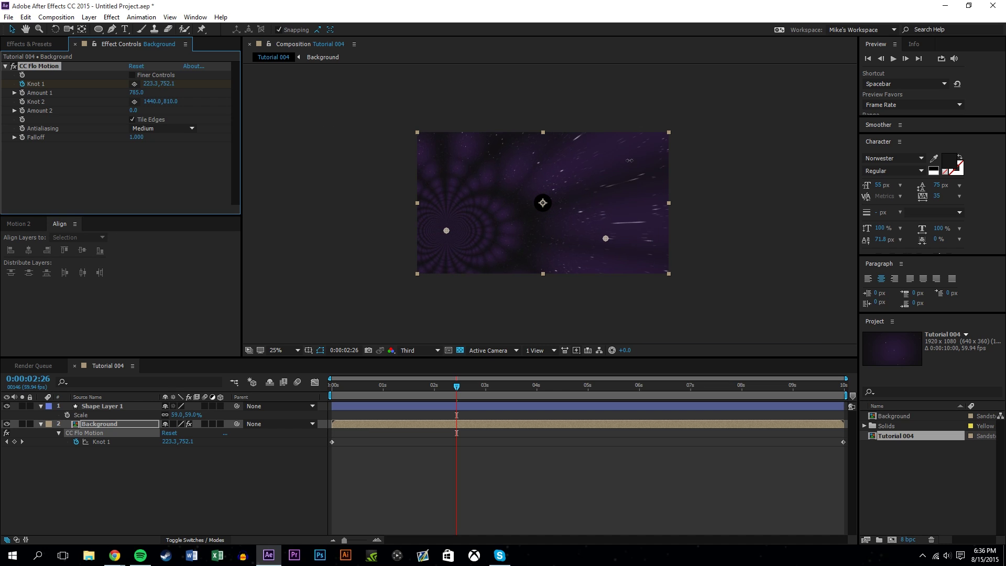
left_click_drag(629, 161, 258, 246)
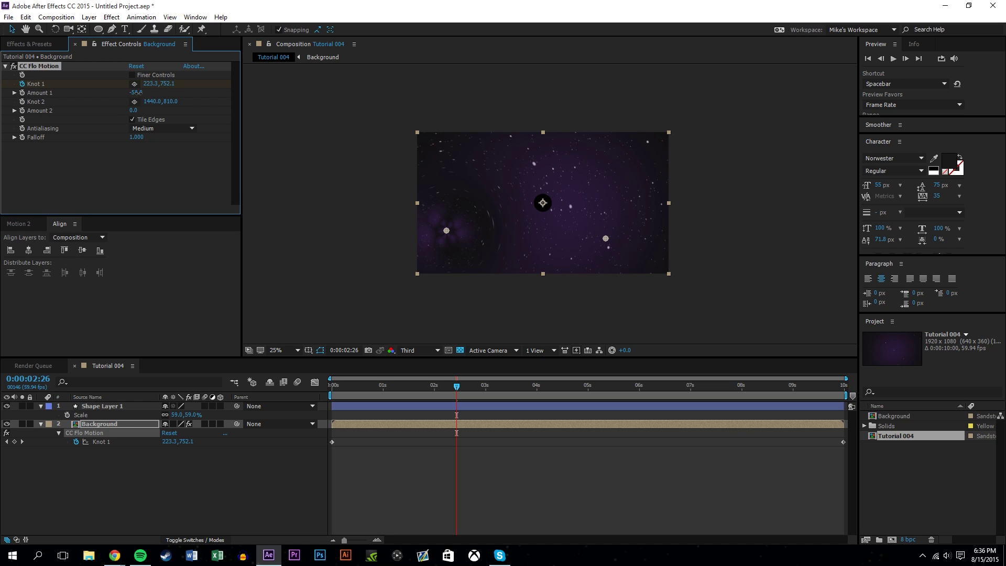
left_click(137, 92)
type("-8")
key("Return")
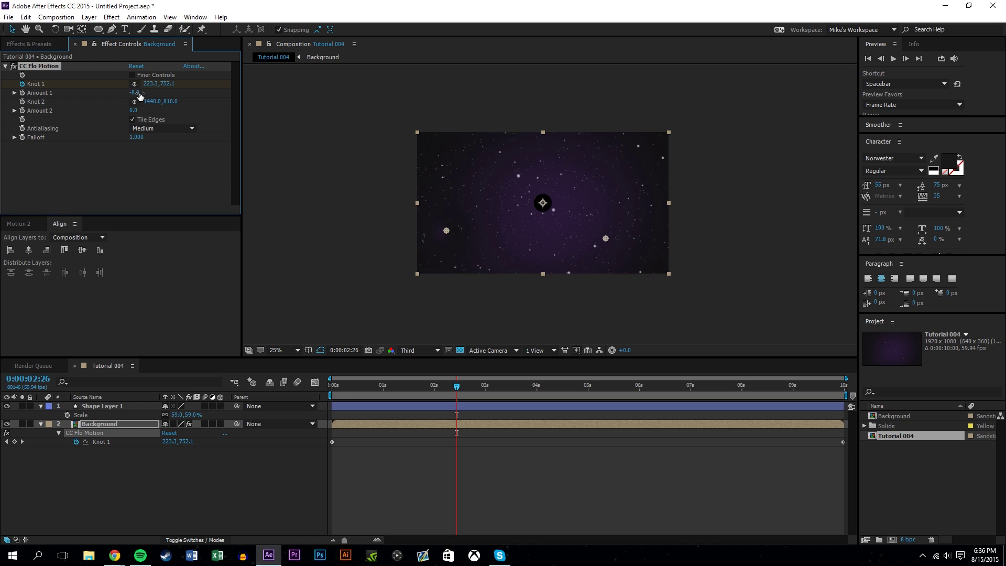
left_click_drag(389, 386, 238, 434)
Keyframe Shape Layer 1's Position at 0:00 by pasting Knot 1's -388,988
left_click(146, 491)
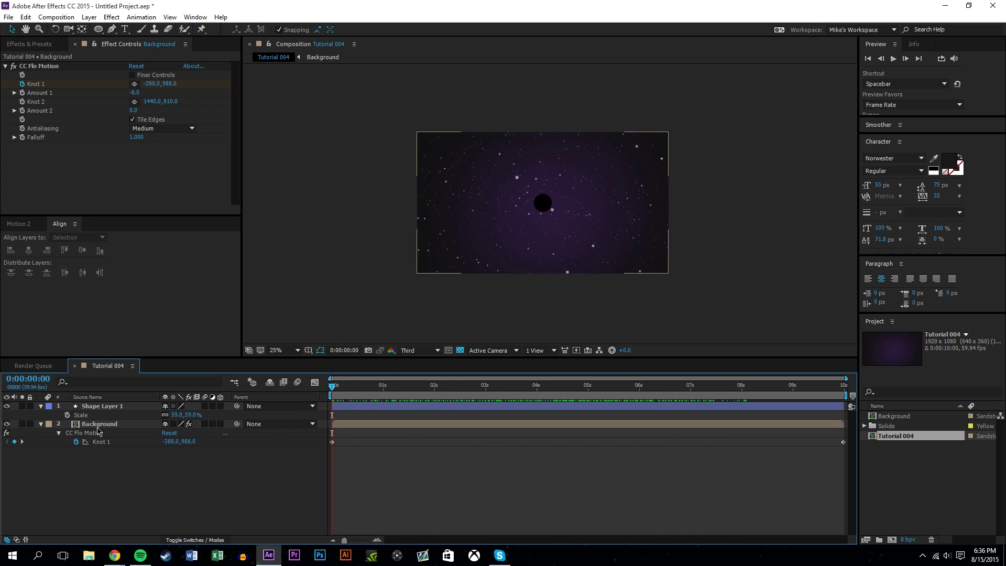
left_click(89, 409)
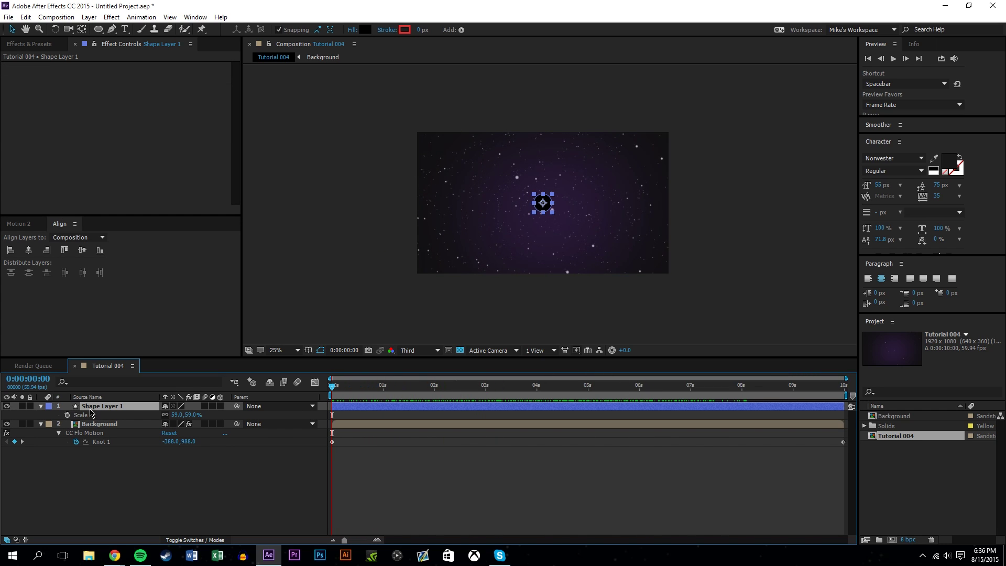
key("alt+shift+p")
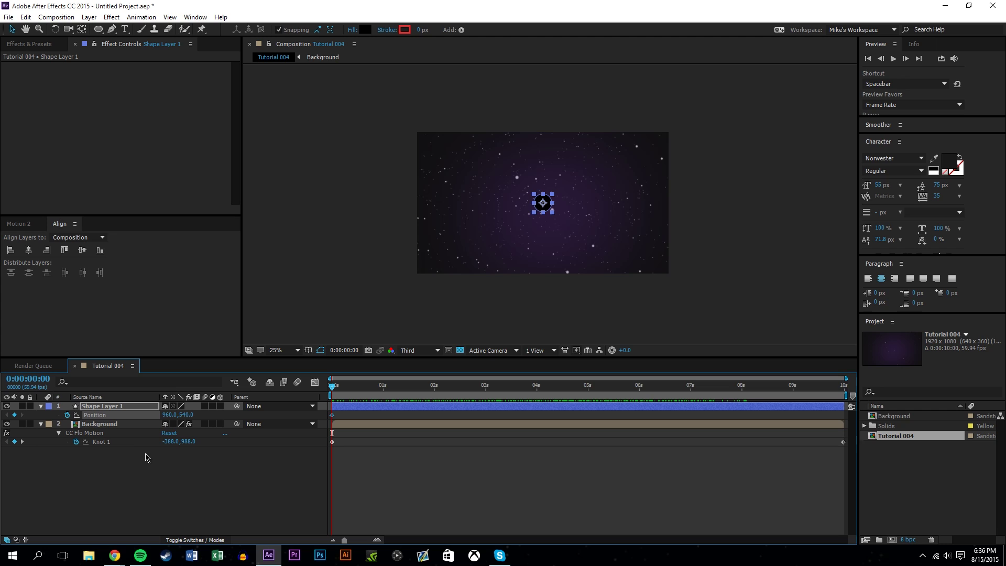
left_click(332, 442)
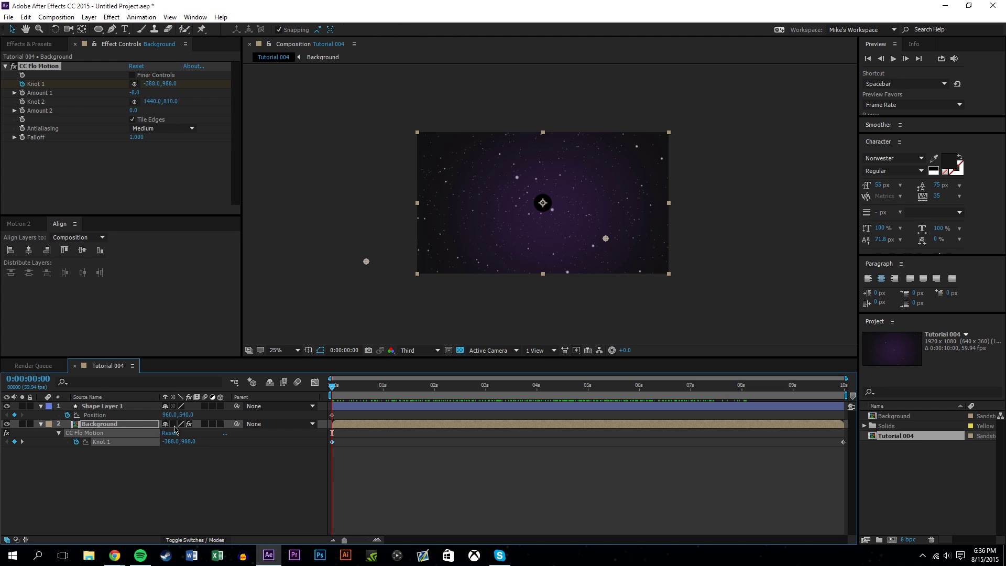
left_click(110, 417)
key("ctrl+v")
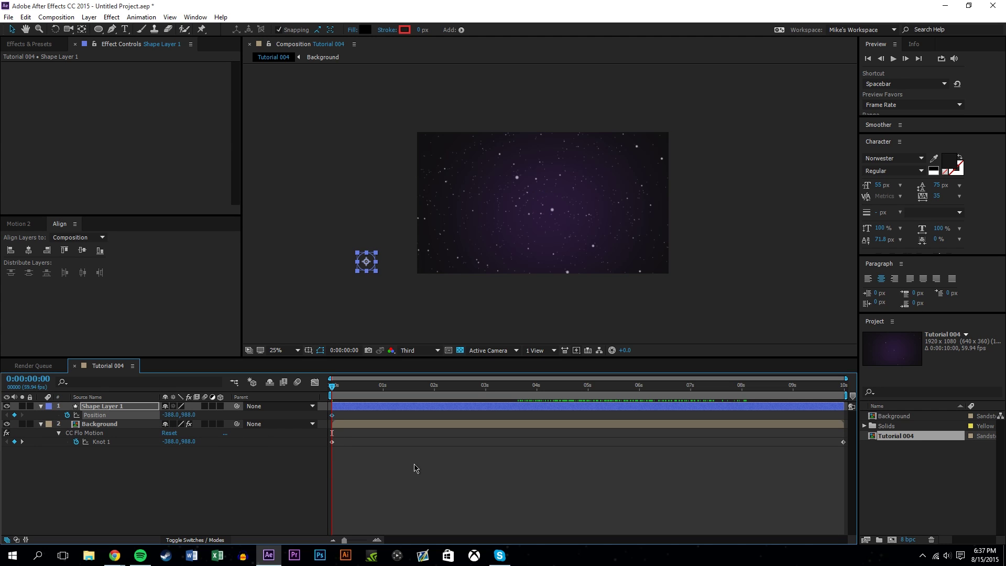
Paste Knot 1's 2120,20 into the circle's Position at 9:59 and scrub to verify
left_click_drag(332, 386, 878, 409)
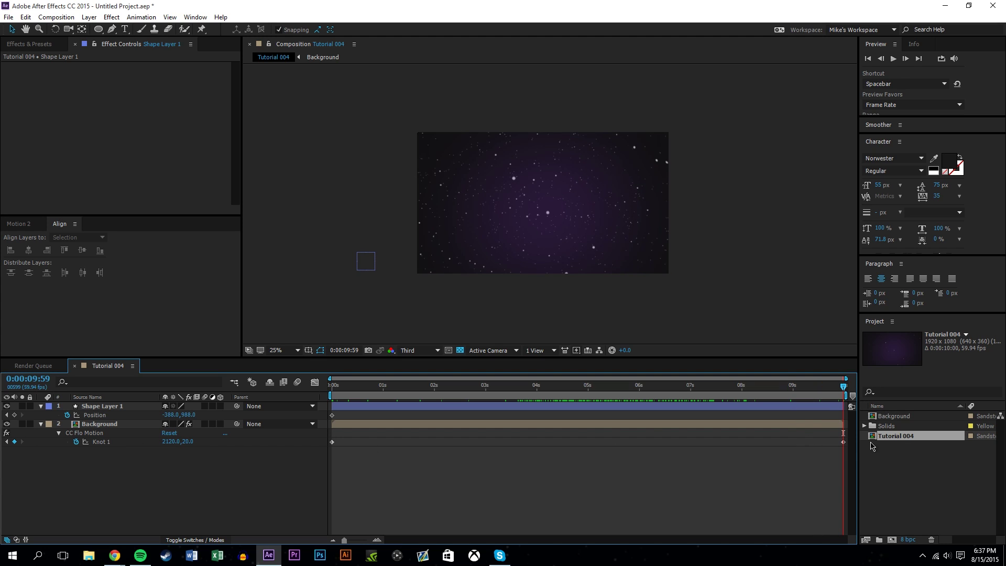
left_click(843, 442)
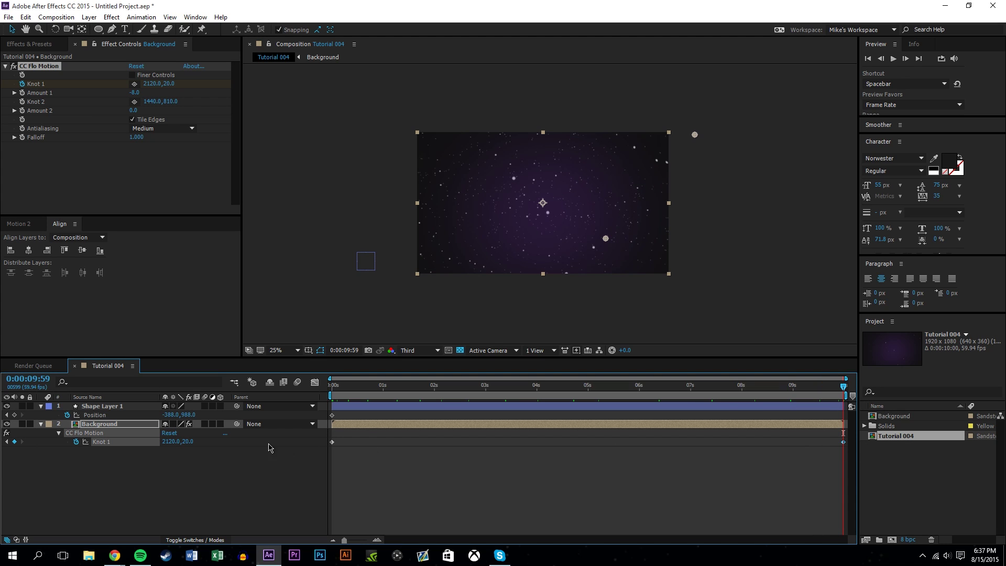
left_click(95, 415)
key("ctrl+v")
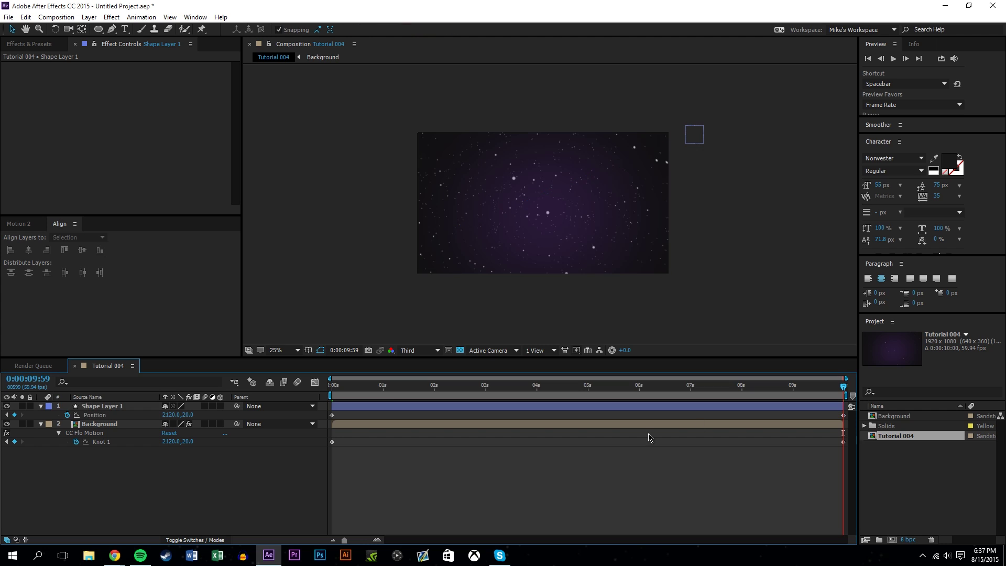
left_click_drag(803, 392, 596, 373)
left_click_drag(493, 366, 565, 318)
left_click_drag(644, 303, 528, 332)
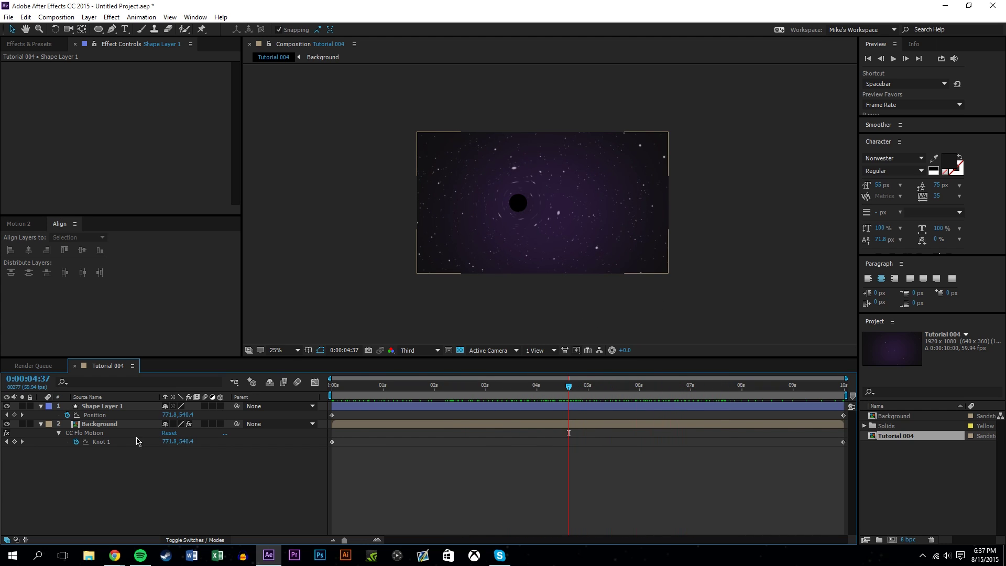
Scrub the Background's Amount 1 and play a preview of the animation
left_click(98, 424)
left_click_drag(136, 94, 158, 101)
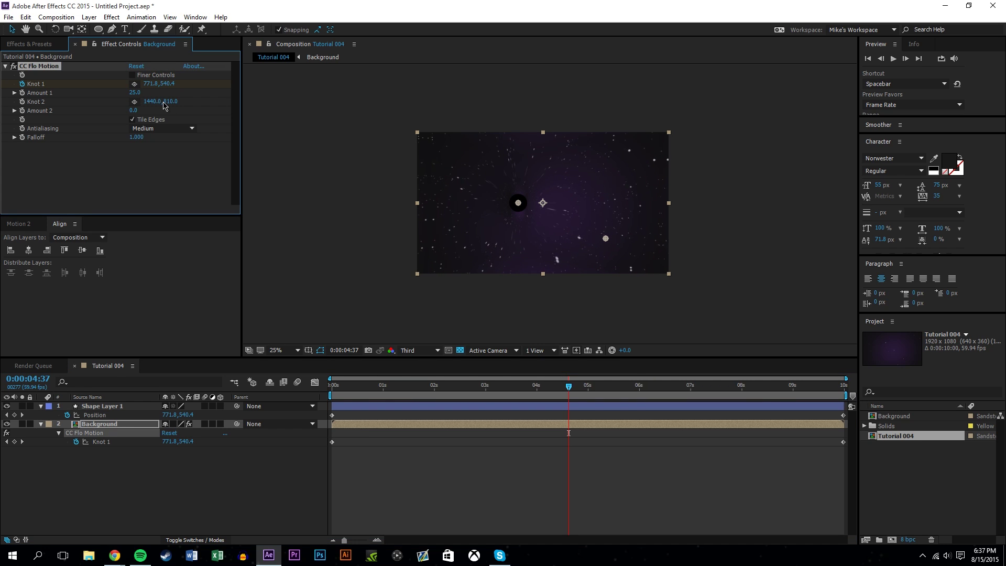
left_click(402, 462)
key("space")
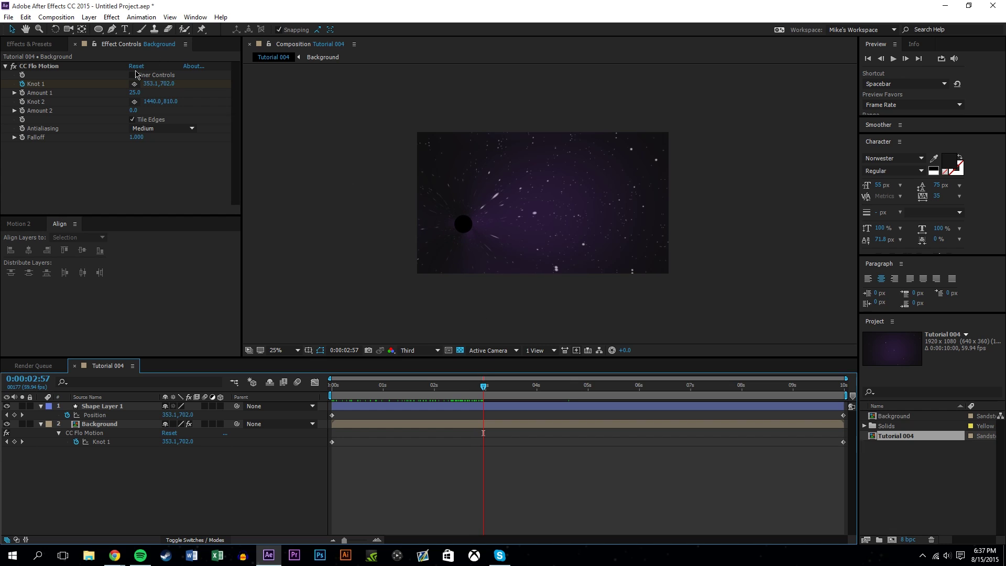
Set Amount 1 to -5.0 and scrub forward to check the black hole's path
left_click(140, 94)
type("-5")
key("Return")
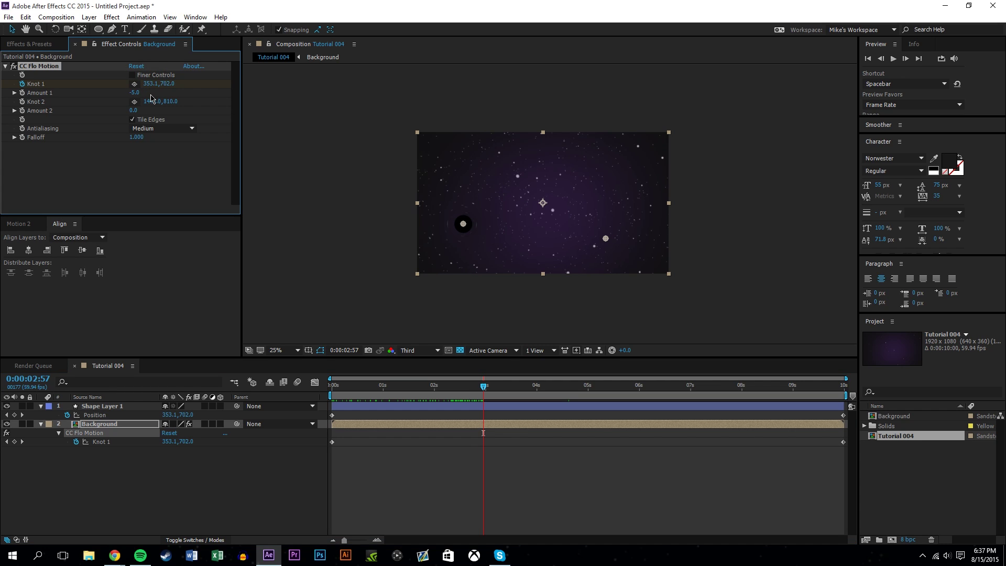
left_click(544, 343)
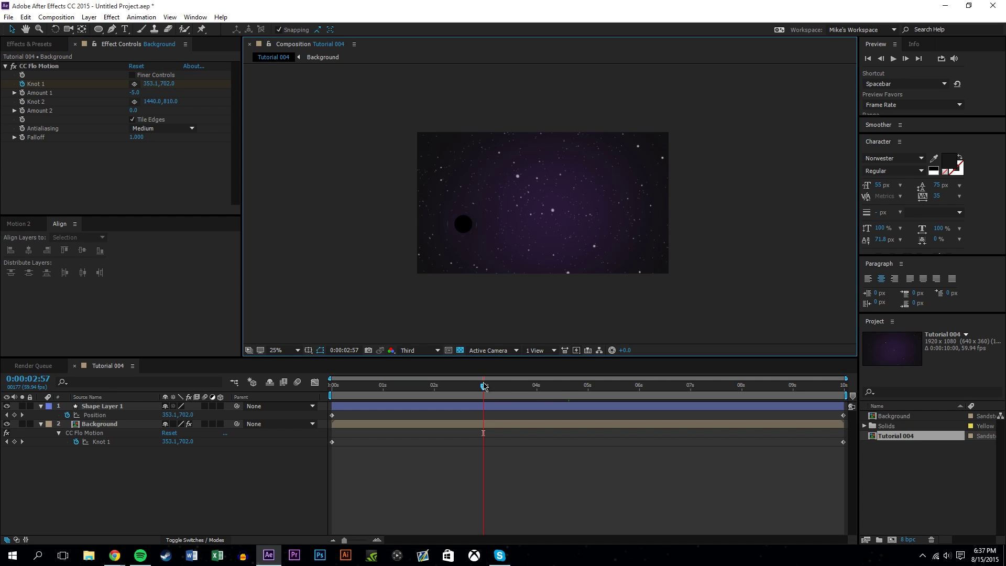
left_click_drag(485, 387, 840, 330)
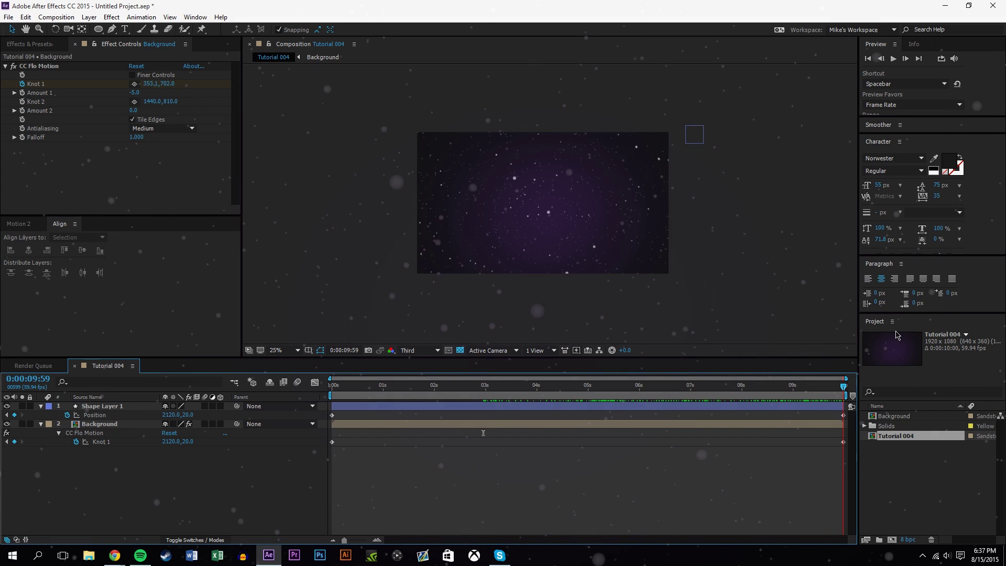
left_click(55, 17)
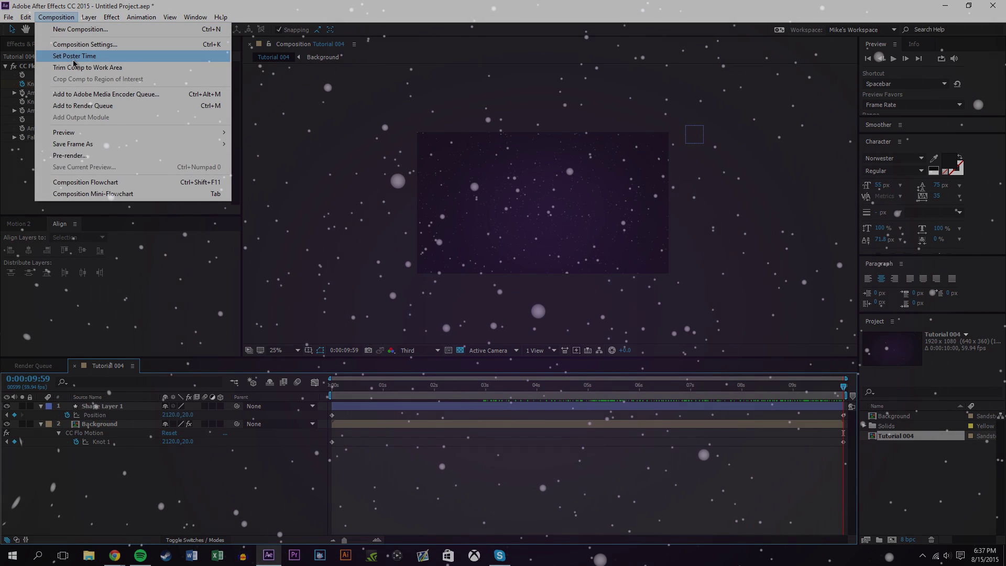
Add the Tutorial 004 composition to the Render Queue from the Composition menu
left_click(79, 104)
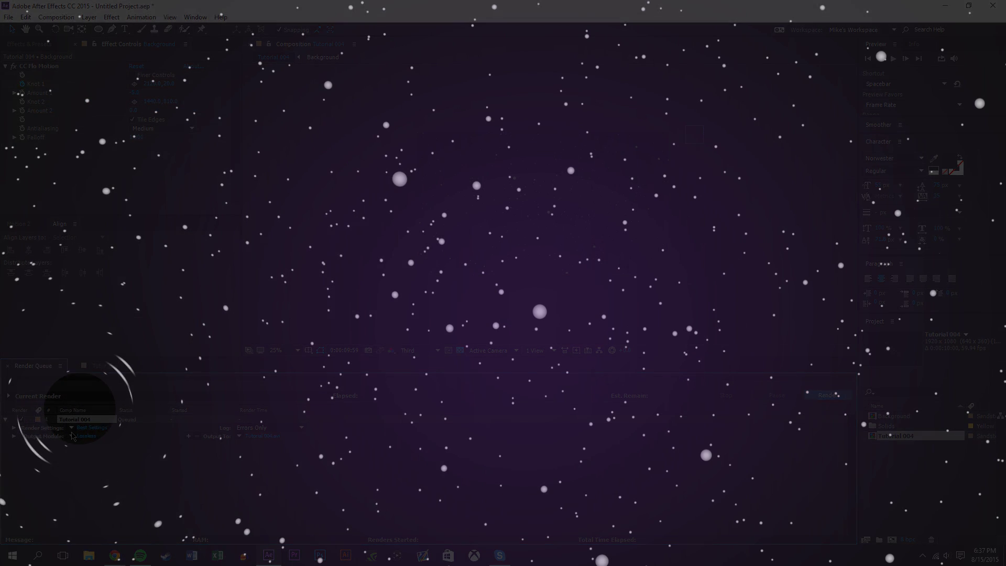